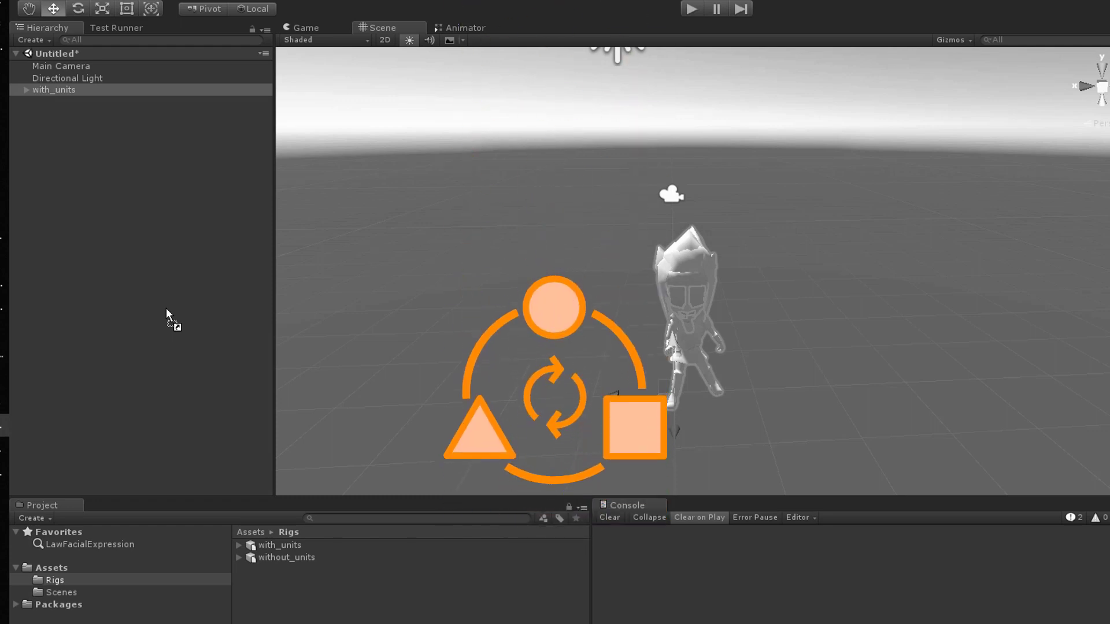
Step: Place without_units in the scene, slide it left along X, and limit the FBX export to selected objects
drag(166, 307, 165, 313)
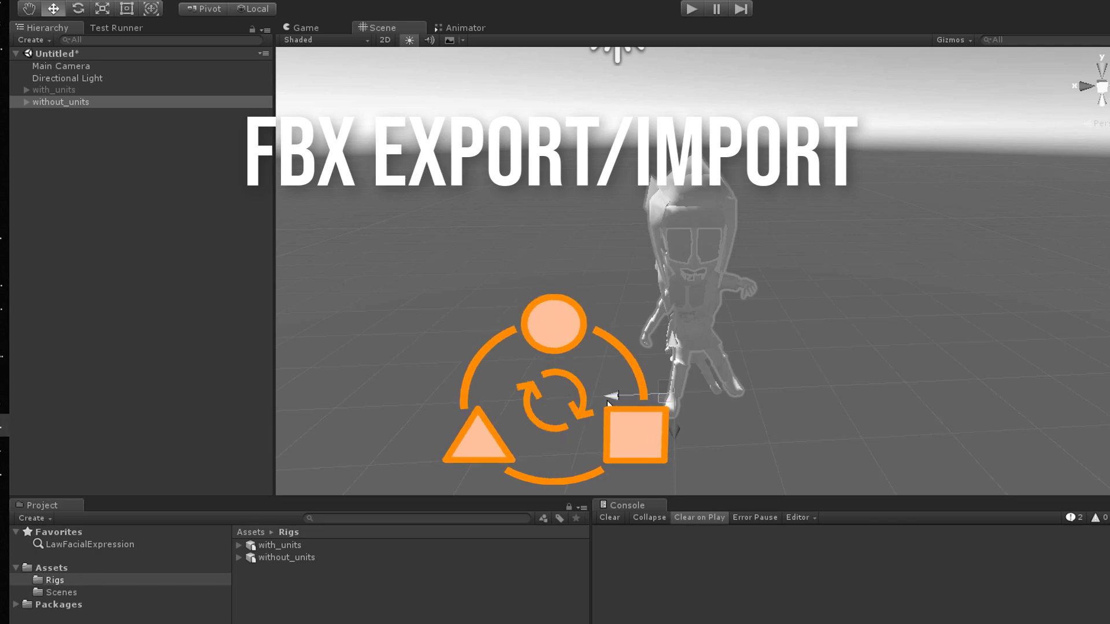
drag(612, 397, 478, 399)
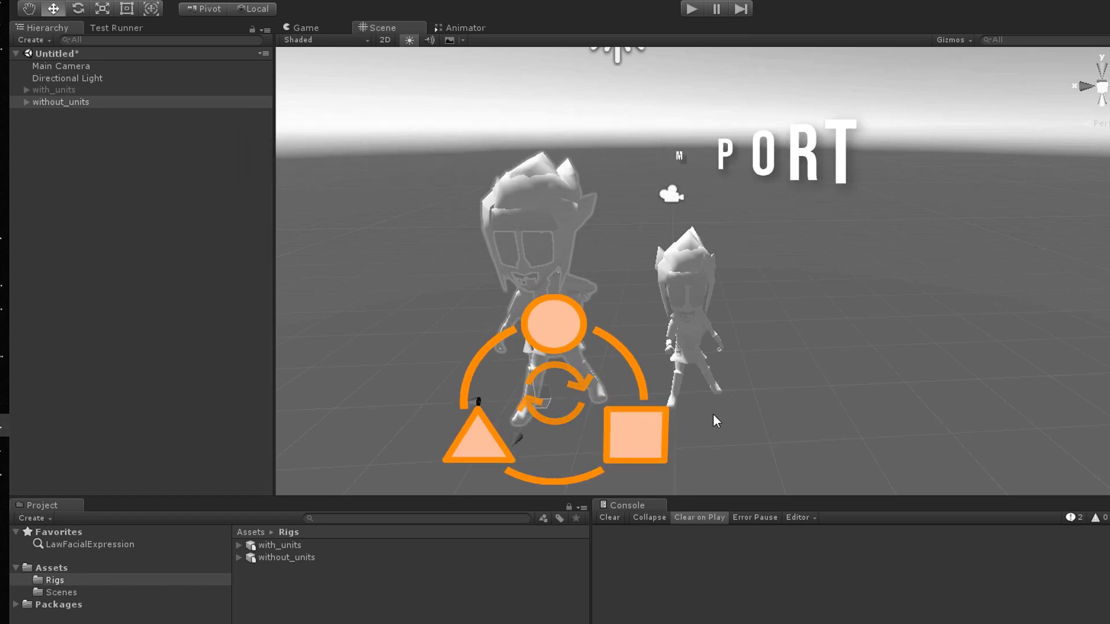
key(alt)
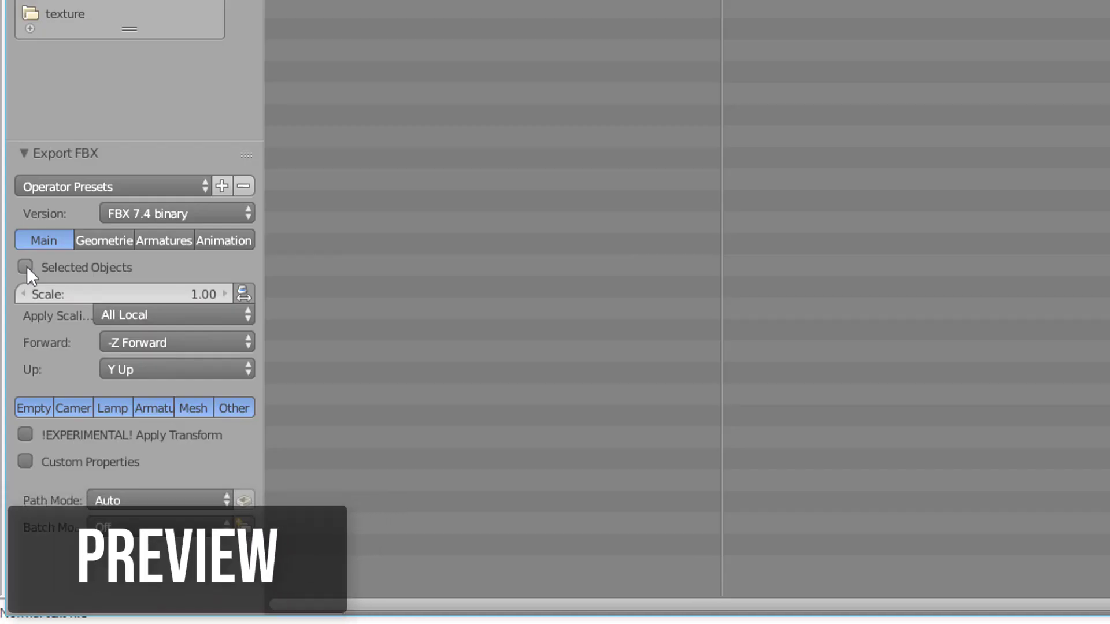
click(26, 266)
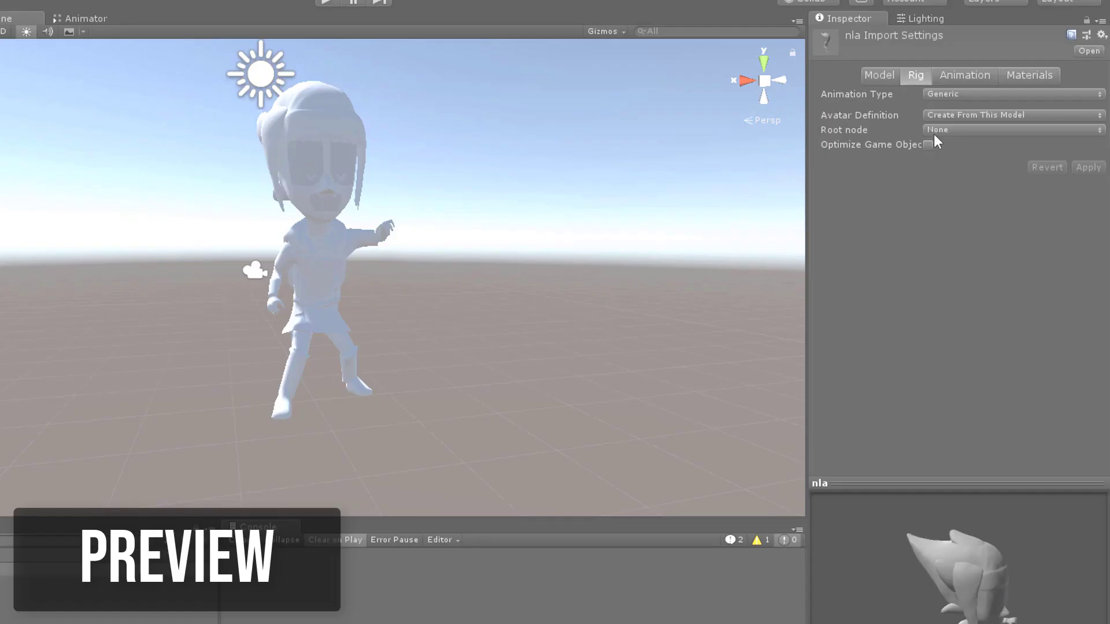
Step: Switch to Blender showing the ch00_char_peac_animation.blend rigged character in Front Ortho
click(934, 131)
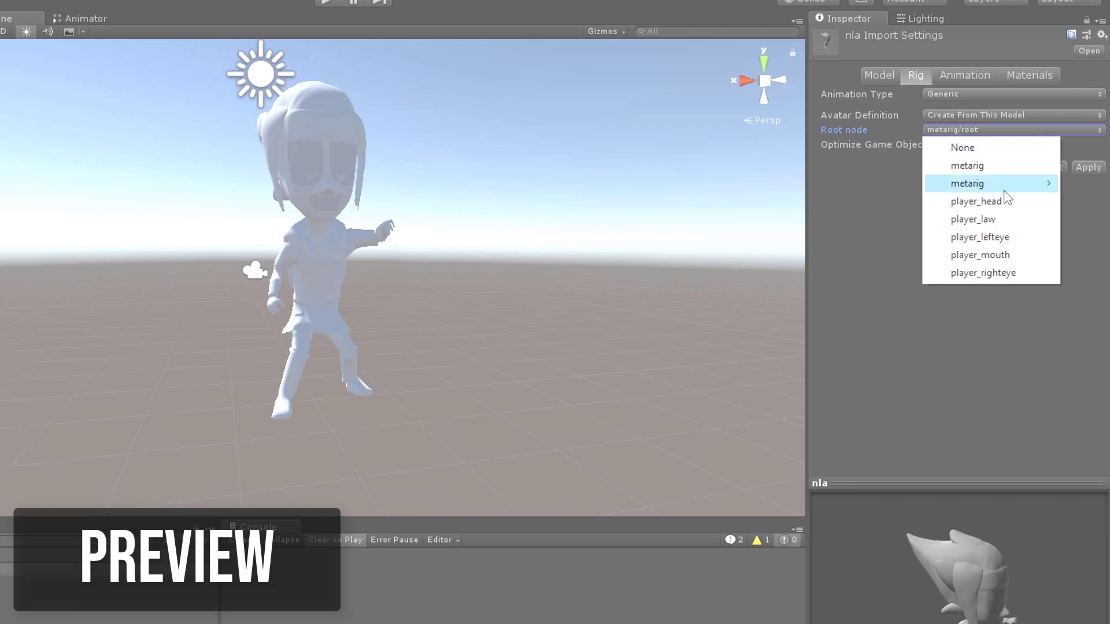
mouse_move(863, 235)
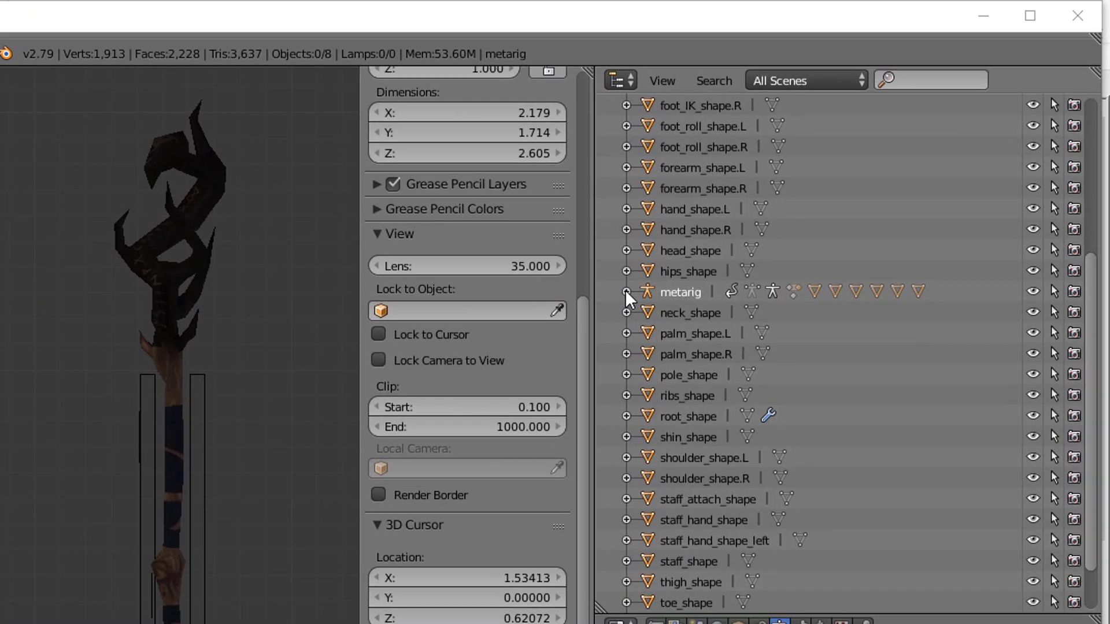
Step: Expand metarig, its armature and the root bone in the Outliner to list the bones
click(625, 291)
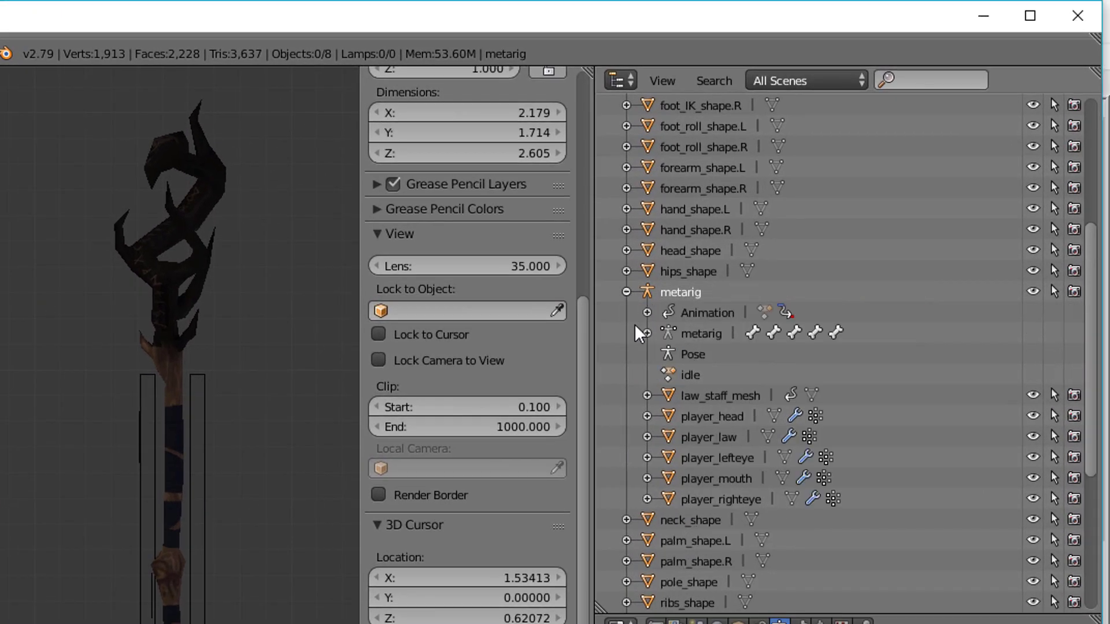
click(647, 333)
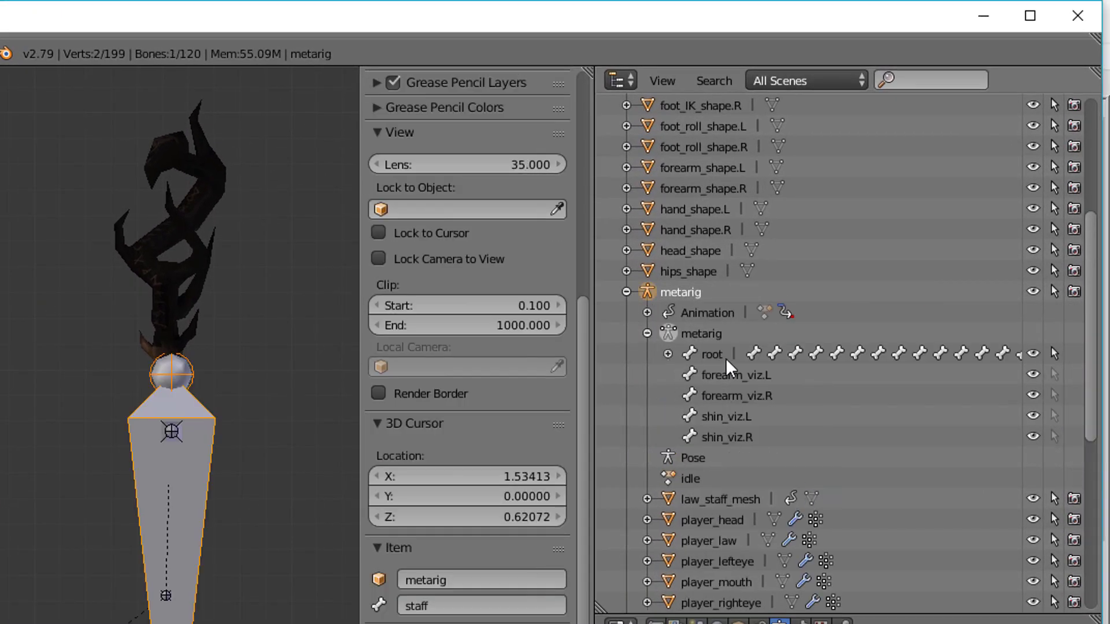
click(668, 354)
scroll(688, 373, down, 5)
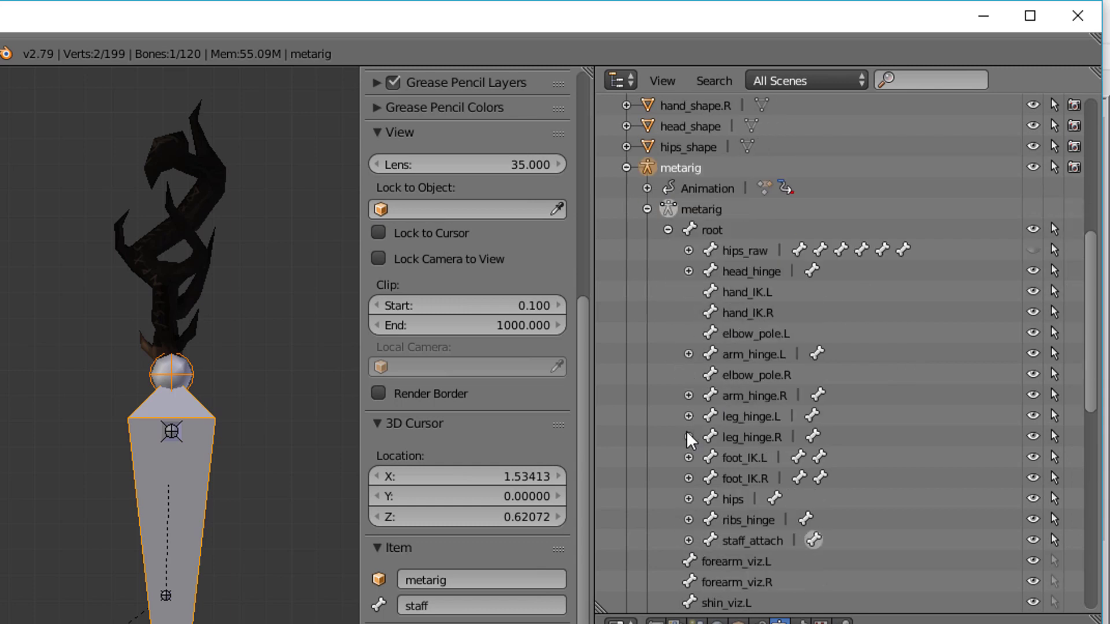
Step: Select law_staff_mesh, then player_head, player_law, player_lefteye, player_mouth and player_righteye in turn
click(647, 209)
click(666, 271)
click(669, 292)
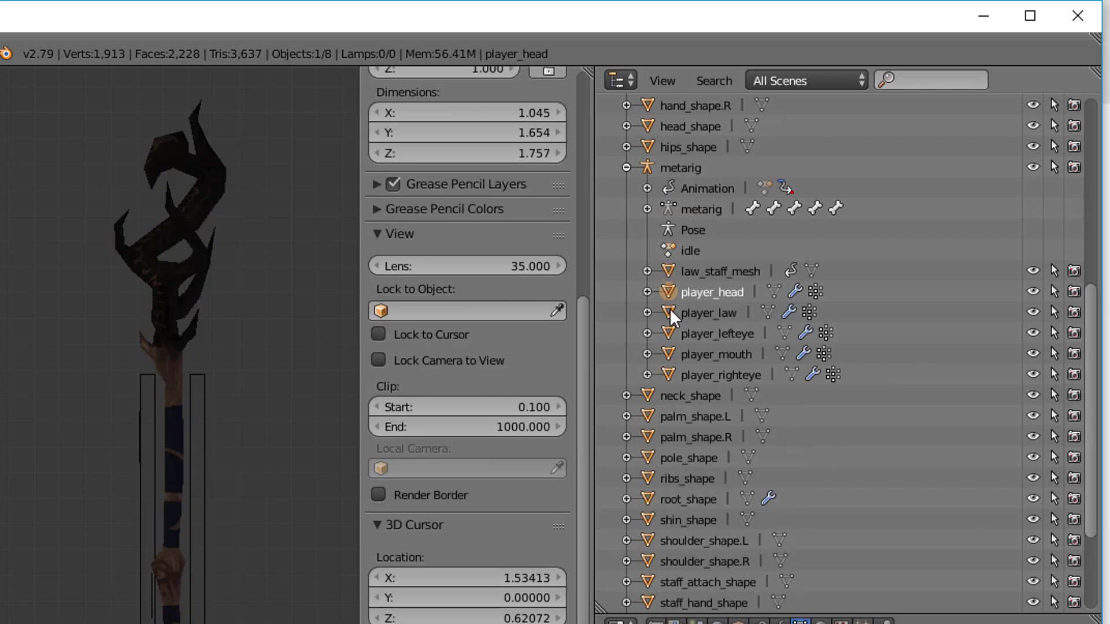
click(670, 311)
click(670, 334)
click(669, 353)
click(669, 374)
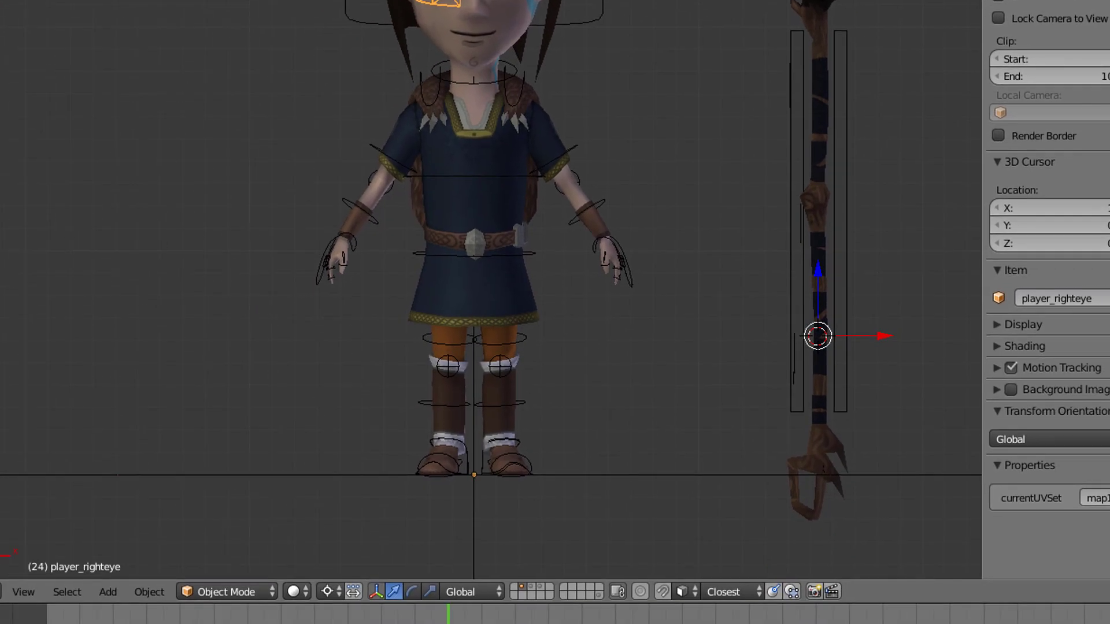
key(shift+a)
Step: Add a cube and parent it to the metarig in Pose Mode with automatic weights
mouse_move(609, 380)
click(681, 397)
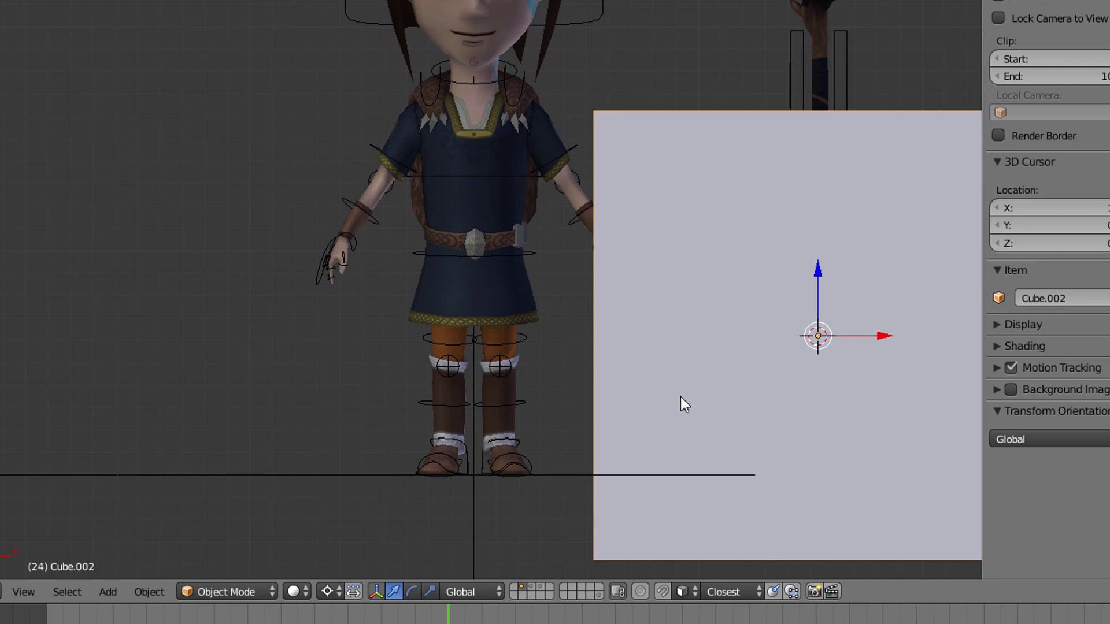
right_click(526, 404)
click(236, 588)
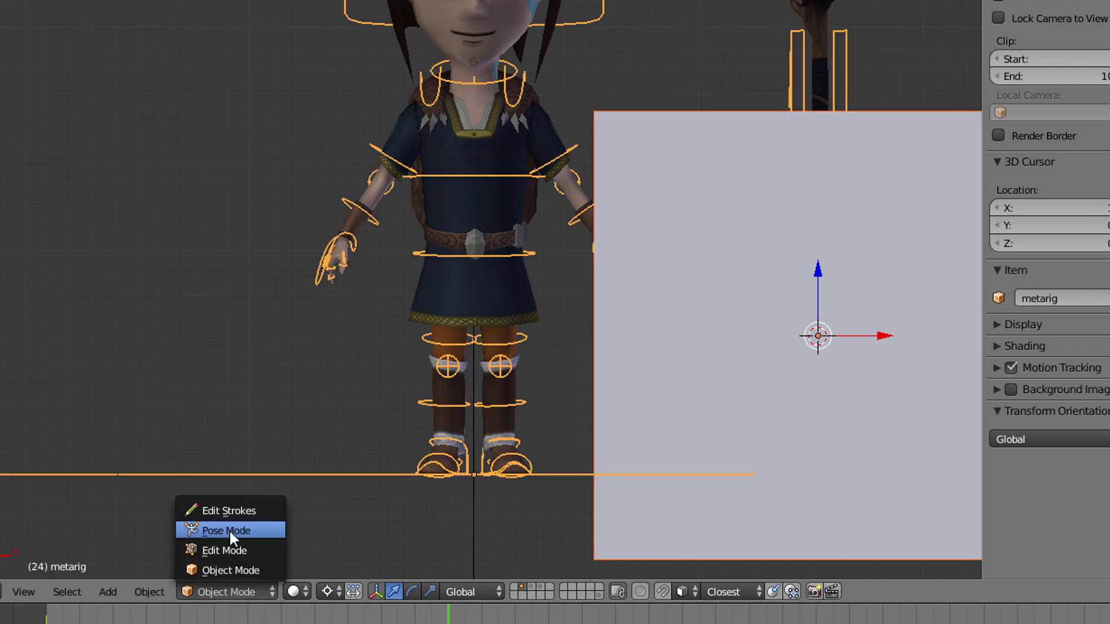
click(228, 529)
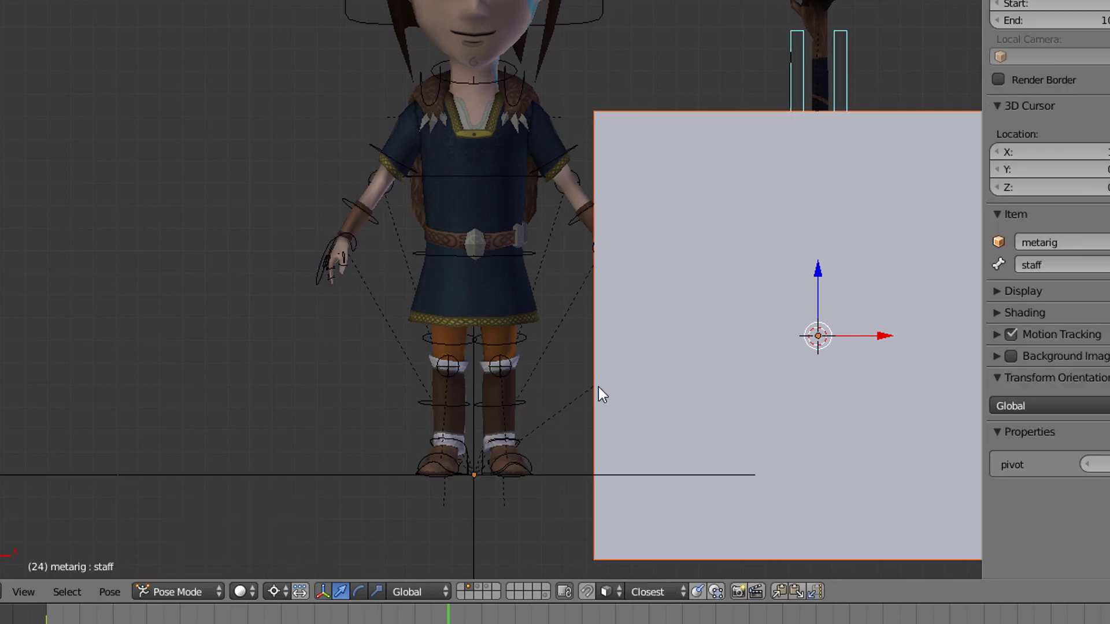
key(ctrl+p)
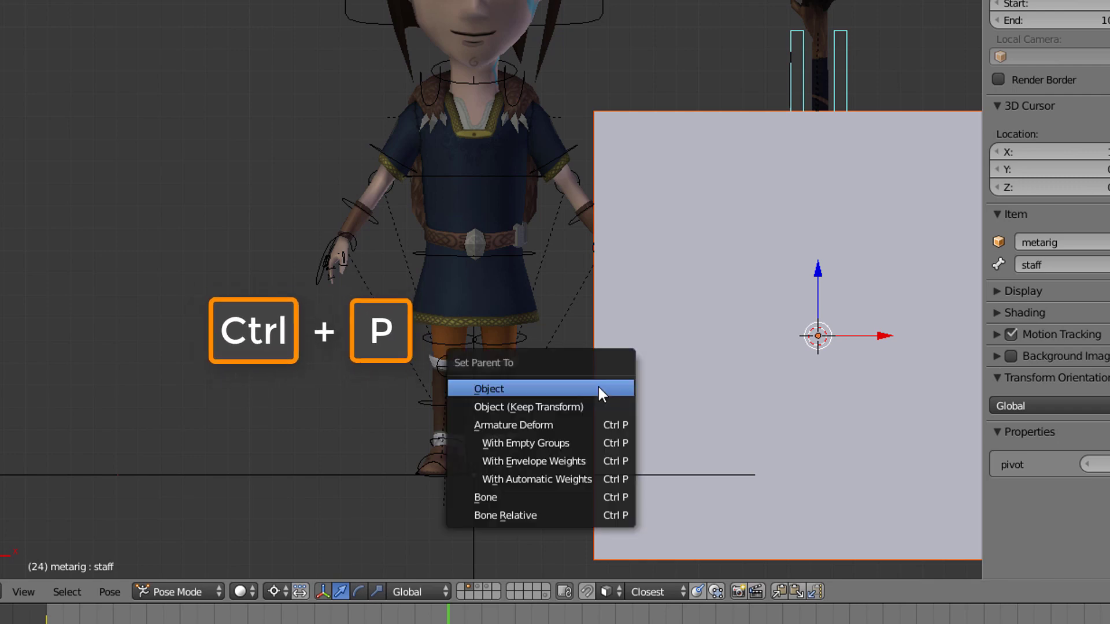
click(563, 480)
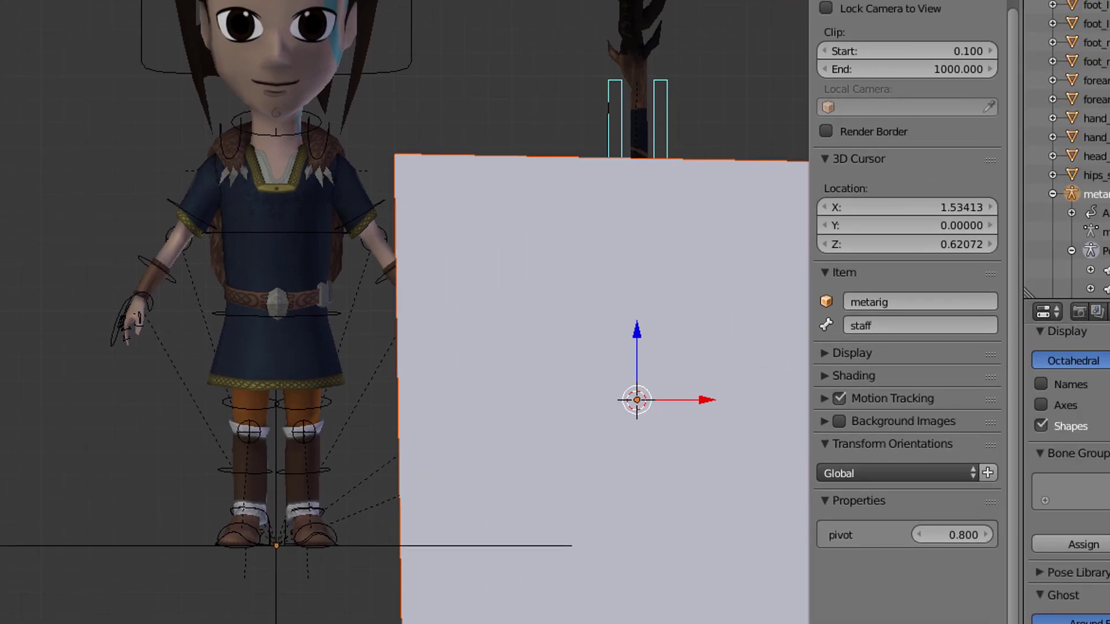
scroll(716, 330, down, 4)
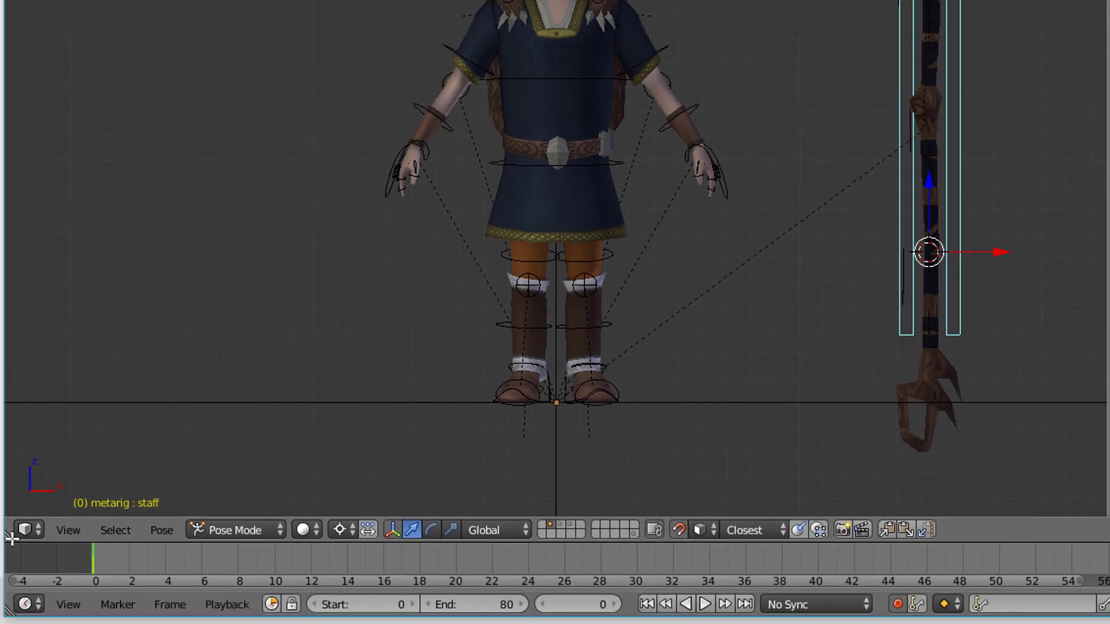
Step: Split the 3D view and turn the lower half into a Dope Sheet Action Editor
drag(11, 535, 17, 283)
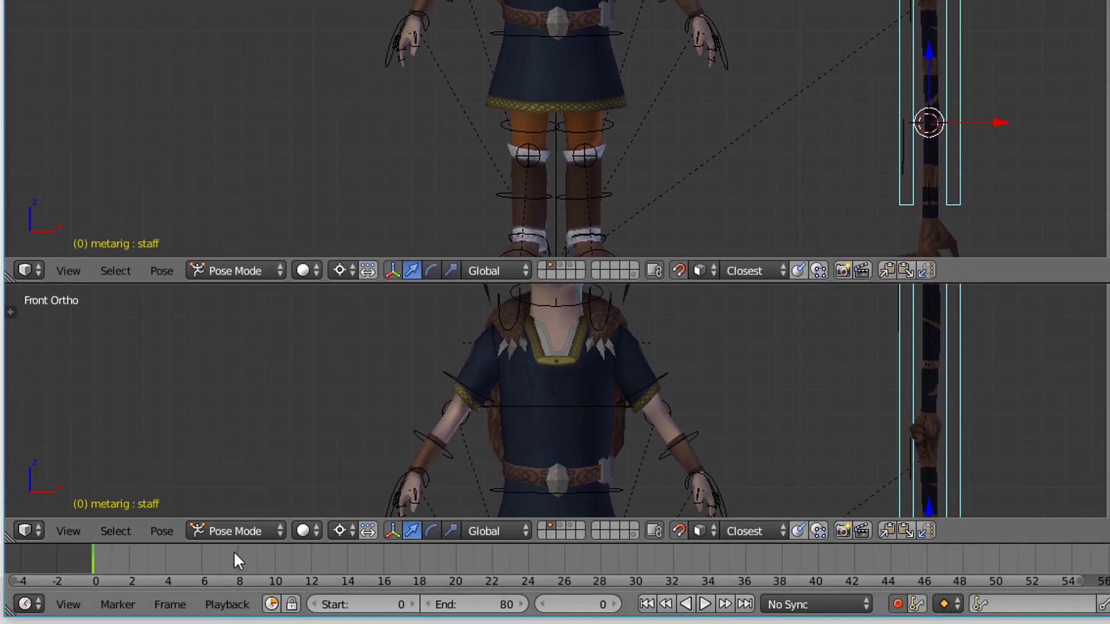
click(28, 533)
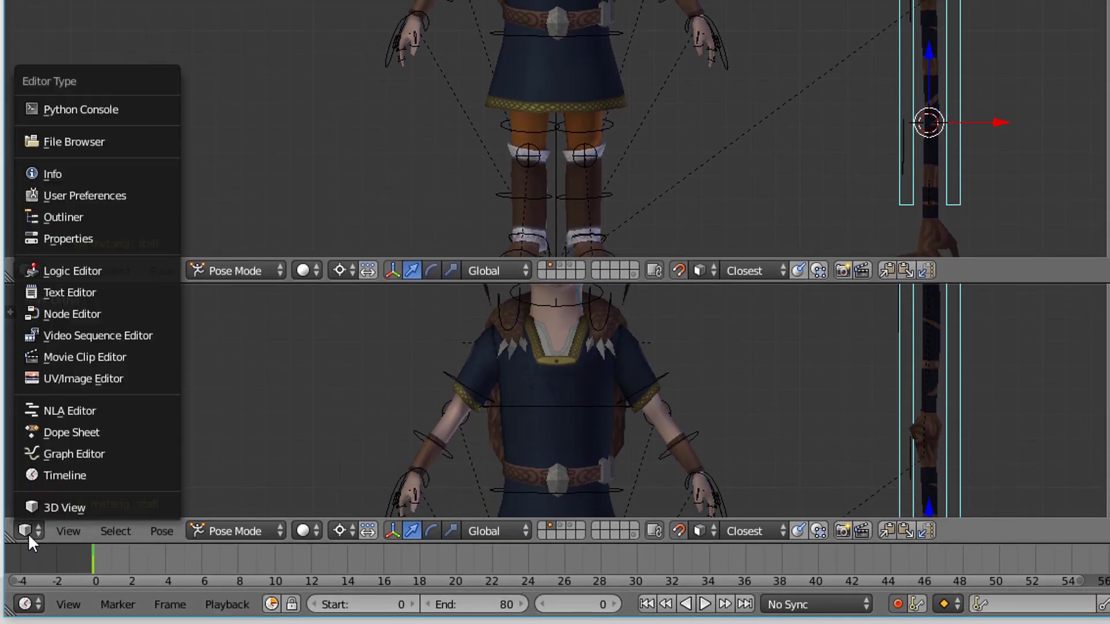
click(60, 432)
click(328, 533)
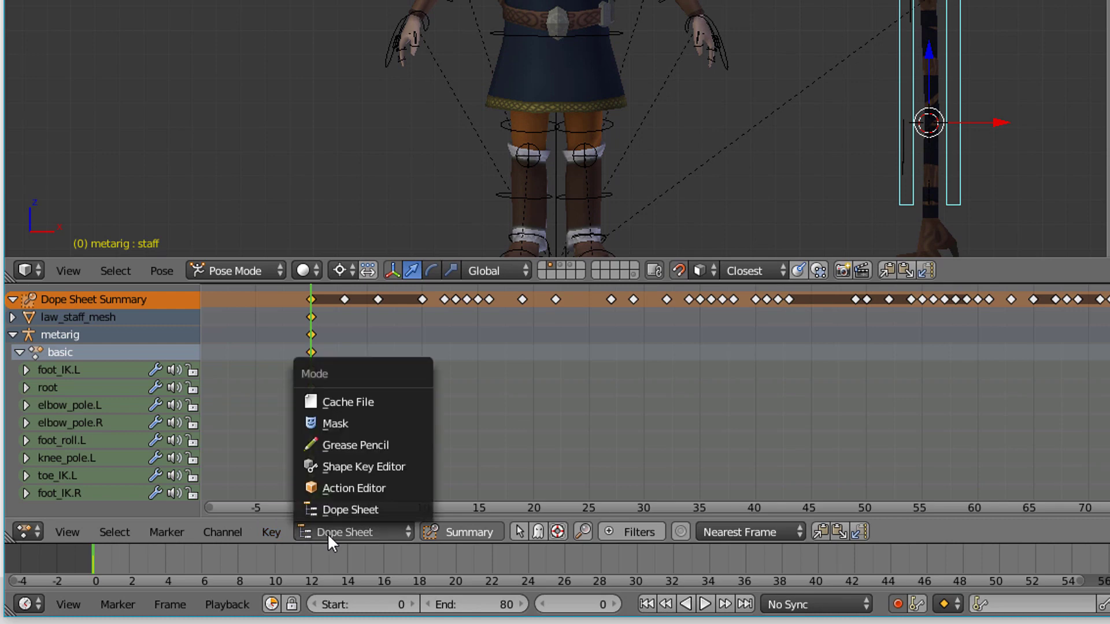
click(352, 487)
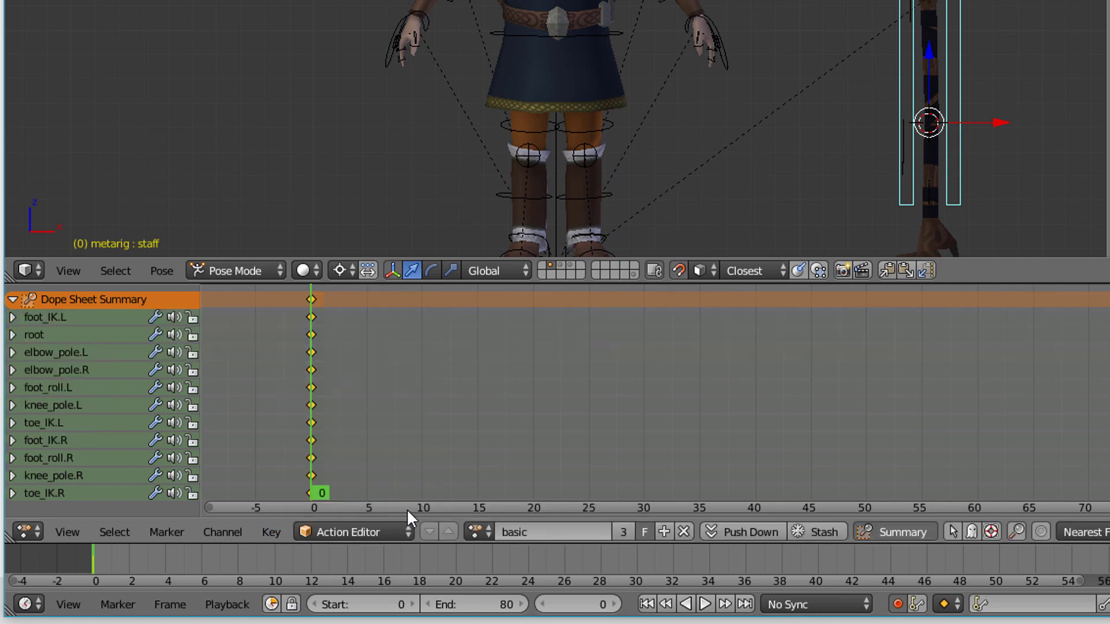
Step: Load the fight_hit_tripleSmash action onto the rig and play it back
click(482, 531)
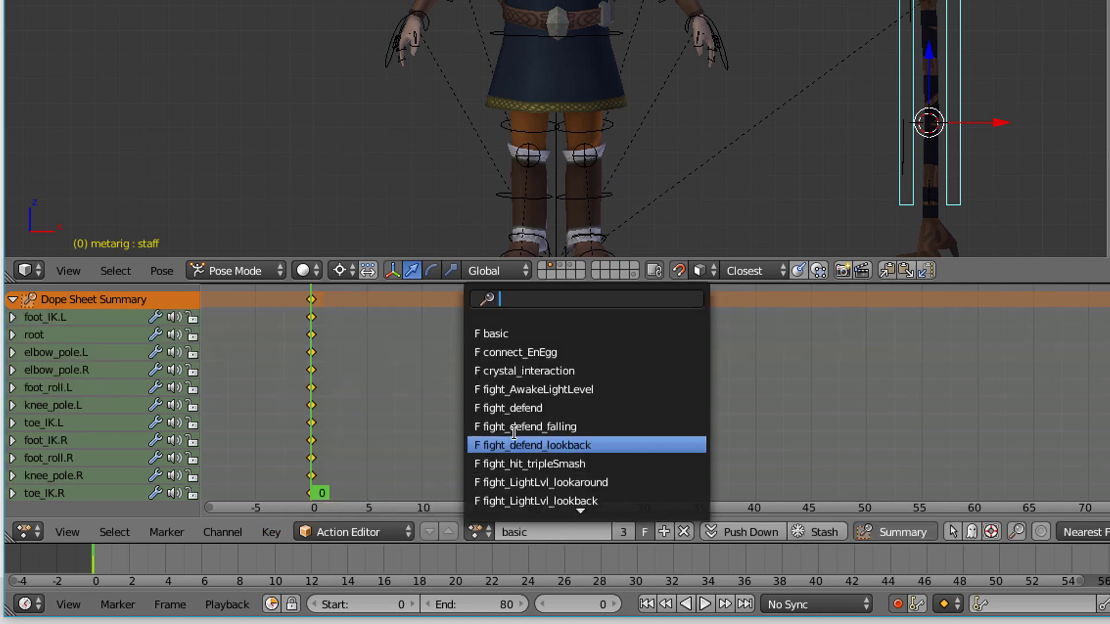
scroll(539, 486, down, 7)
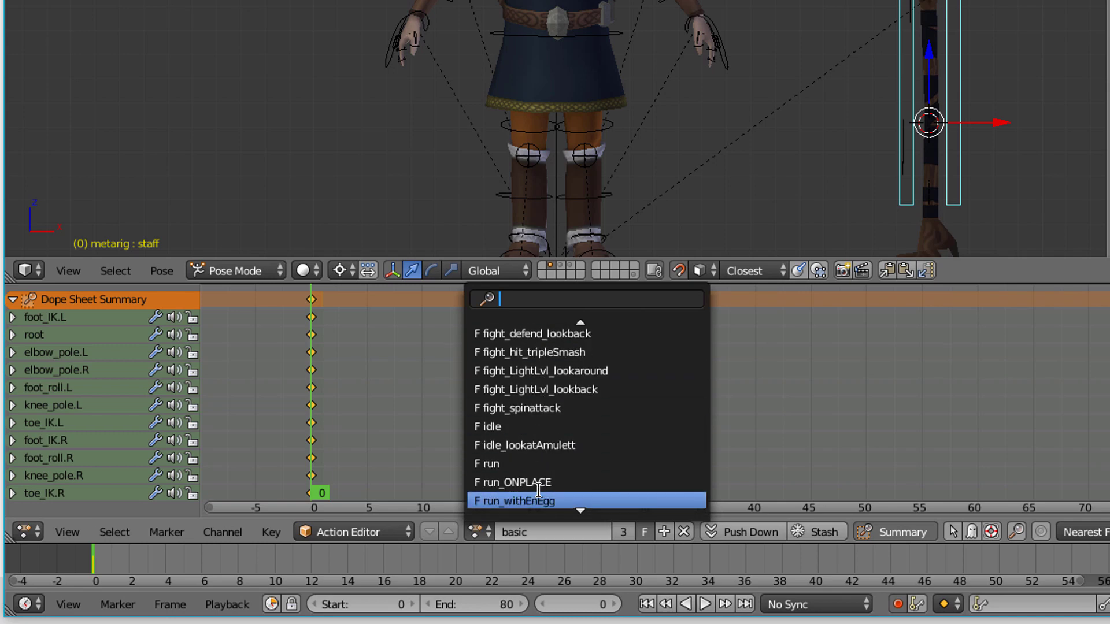
scroll(539, 490, up, 5)
scroll(539, 491, up, 3)
key(Return)
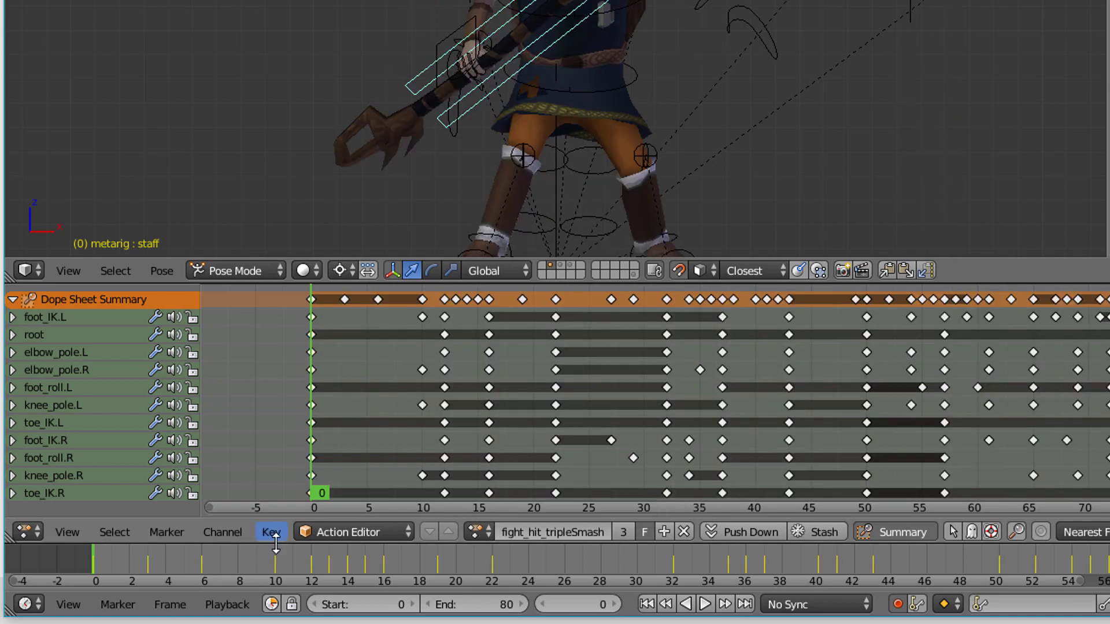
key(alt+a)
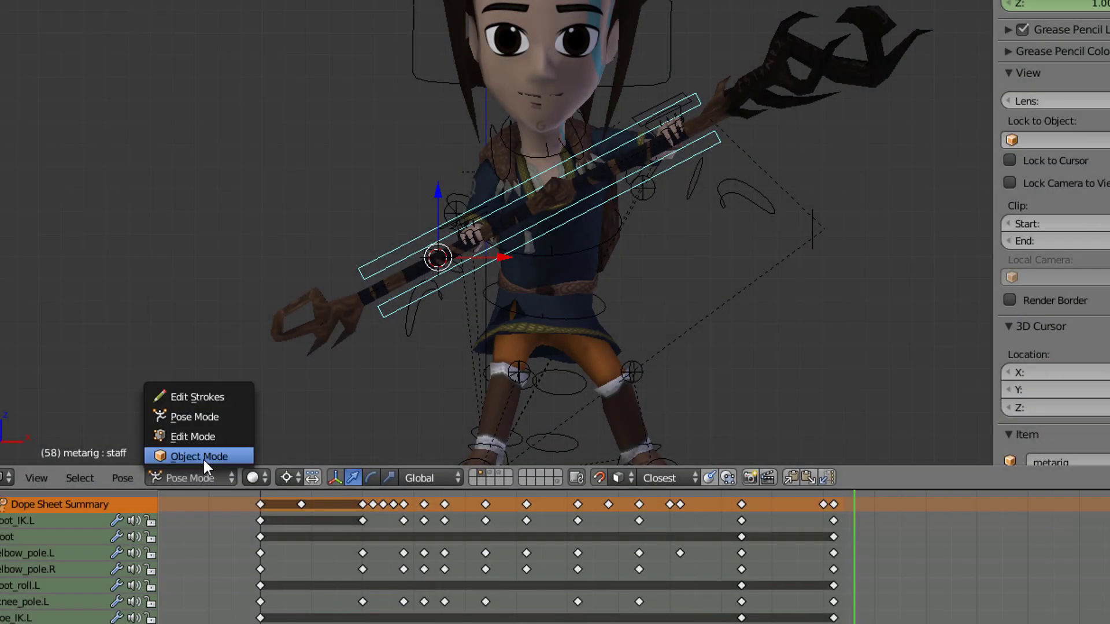
Step: In Object Mode, select the five player meshes with metarig as the active object
click(203, 458)
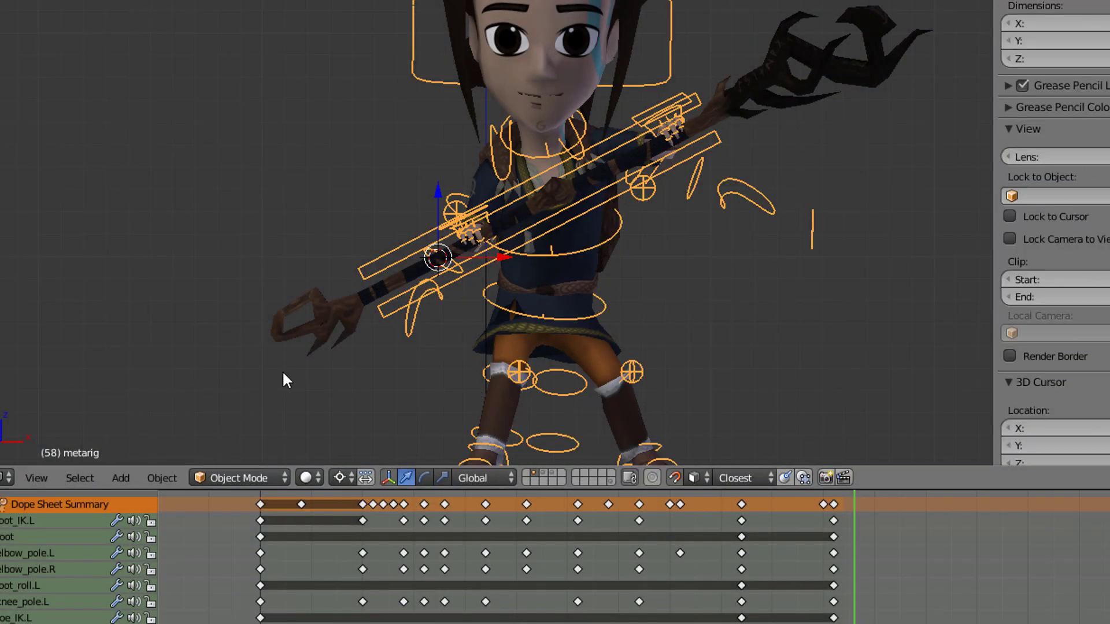
key(a)
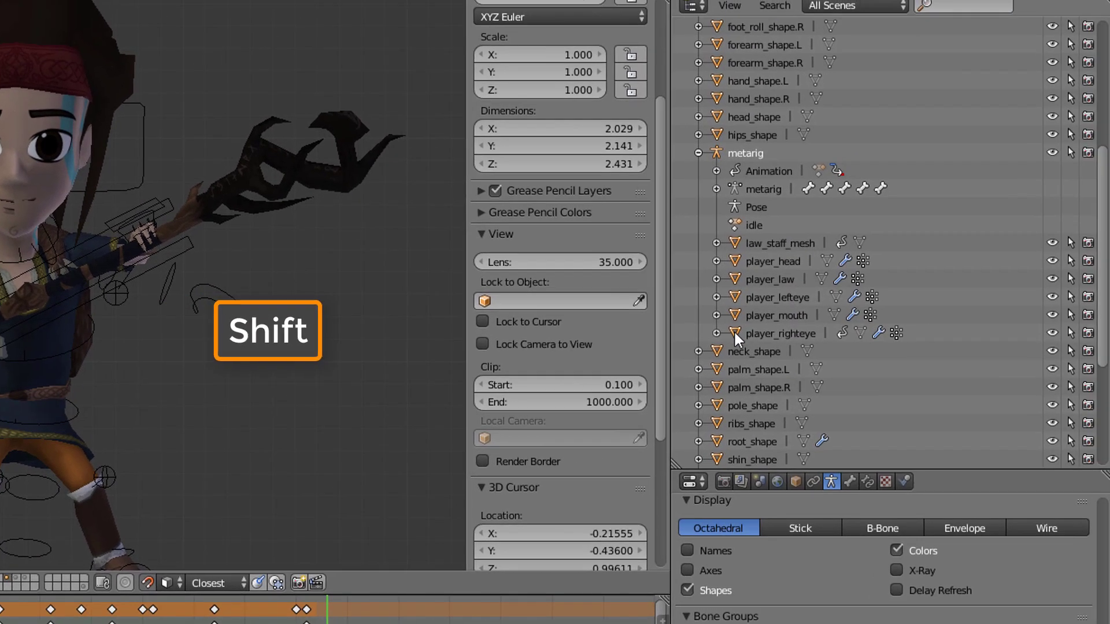
shift+click(933, 291)
shift+click(935, 274)
shift+click(933, 256)
shift+click(731, 280)
shift+click(732, 261)
shift+click(734, 190)
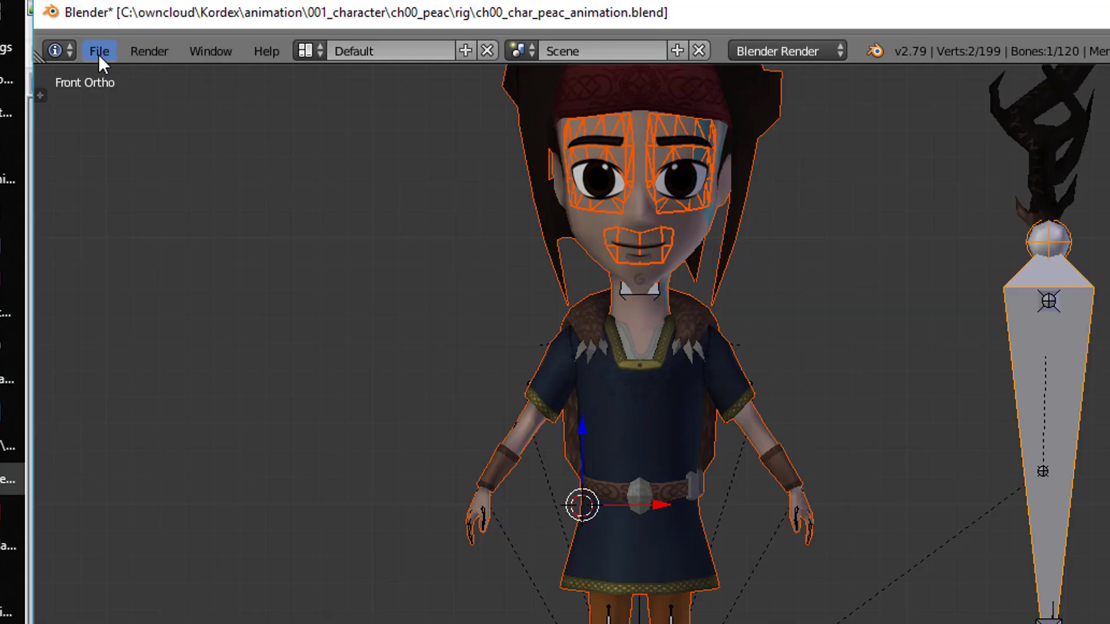
Step: Begin an FBX (.fbx) export with Selected Objects enabled
click(99, 53)
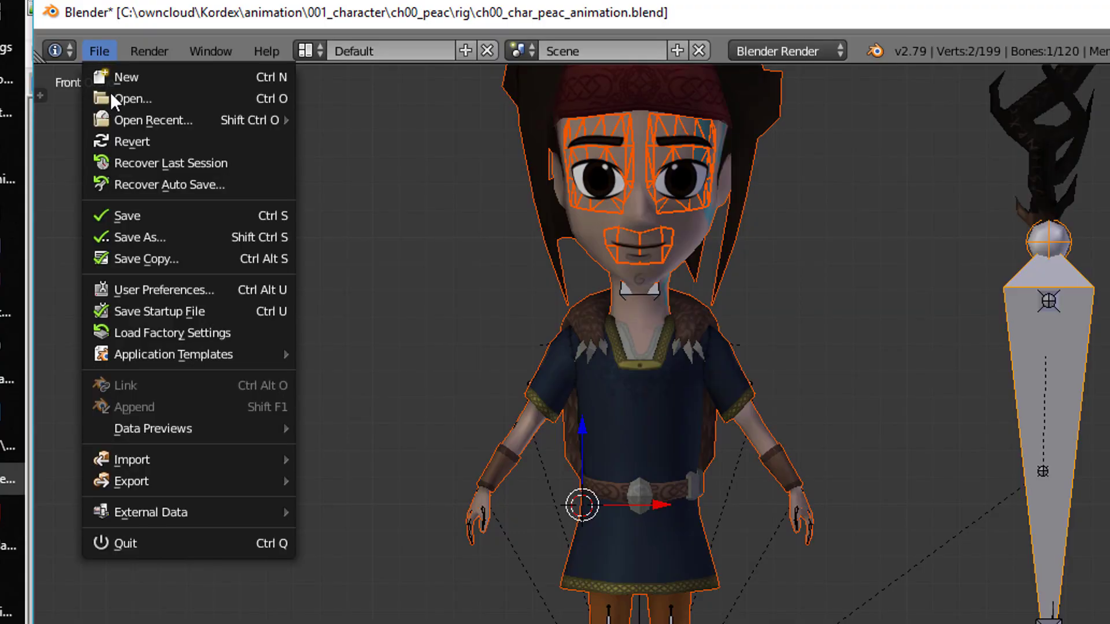
mouse_move(177, 477)
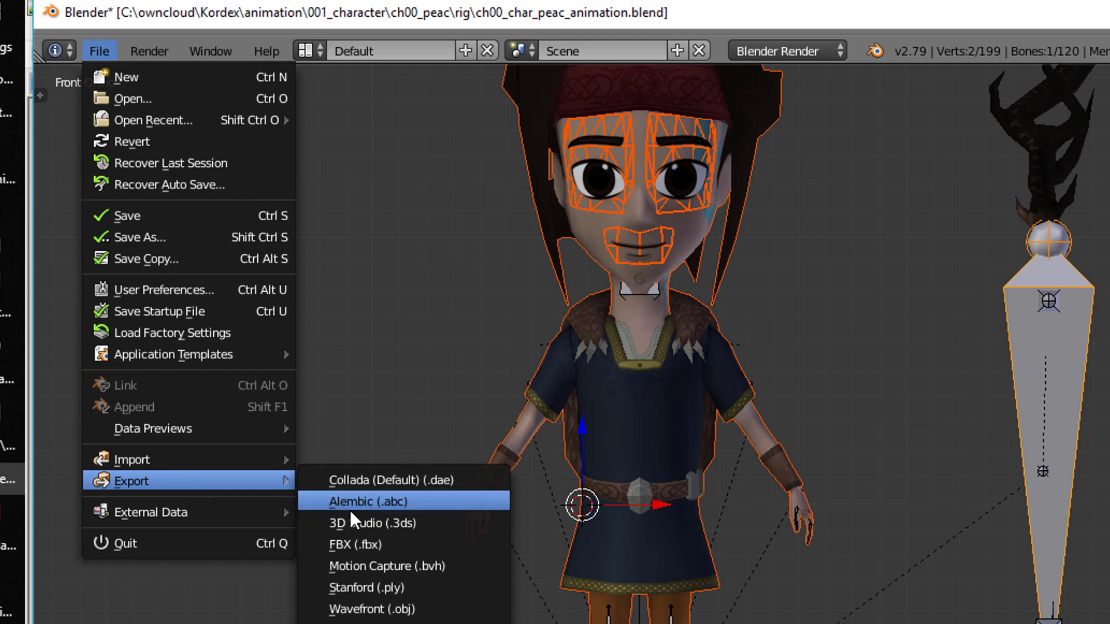
click(367, 545)
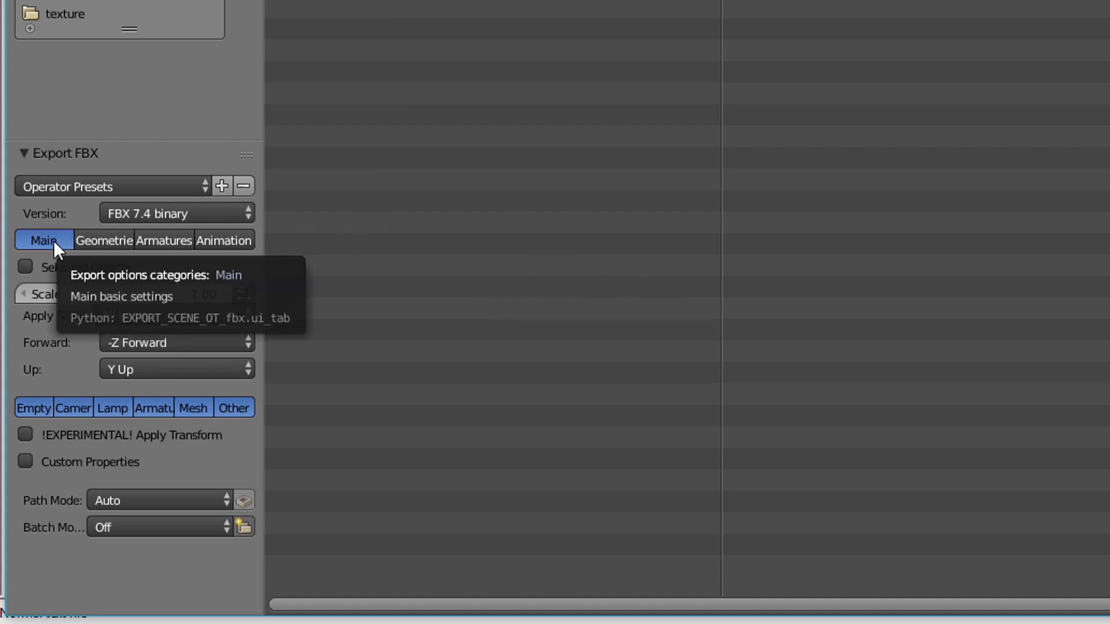
click(27, 266)
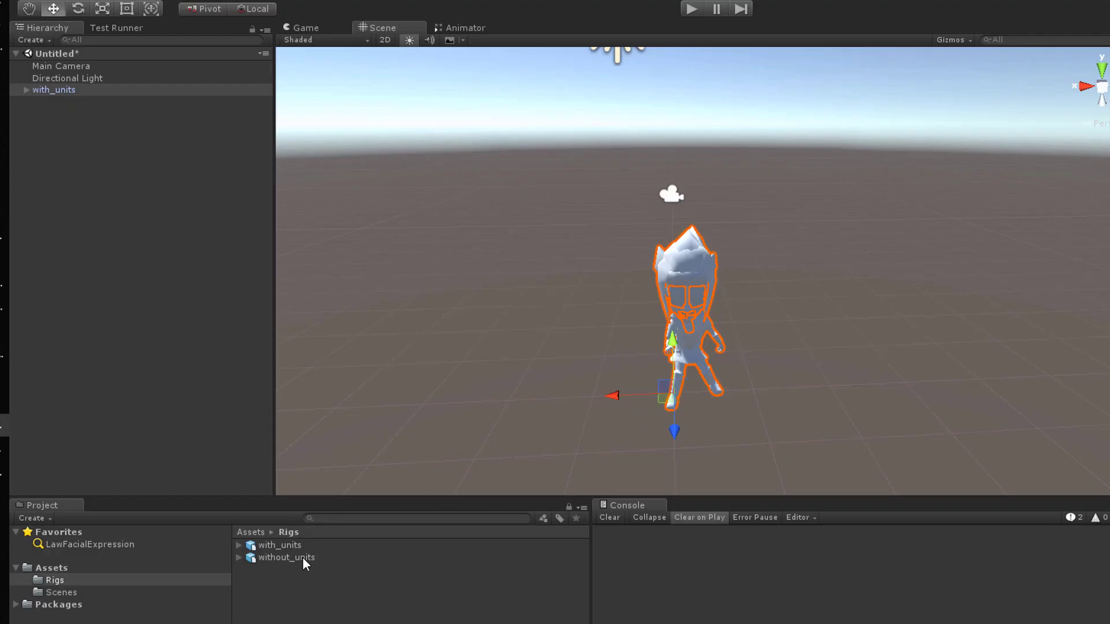
Step: Drag without_units into the Hierarchy and move it left along the X axis
drag(302, 557, 165, 308)
drag(609, 399, 477, 398)
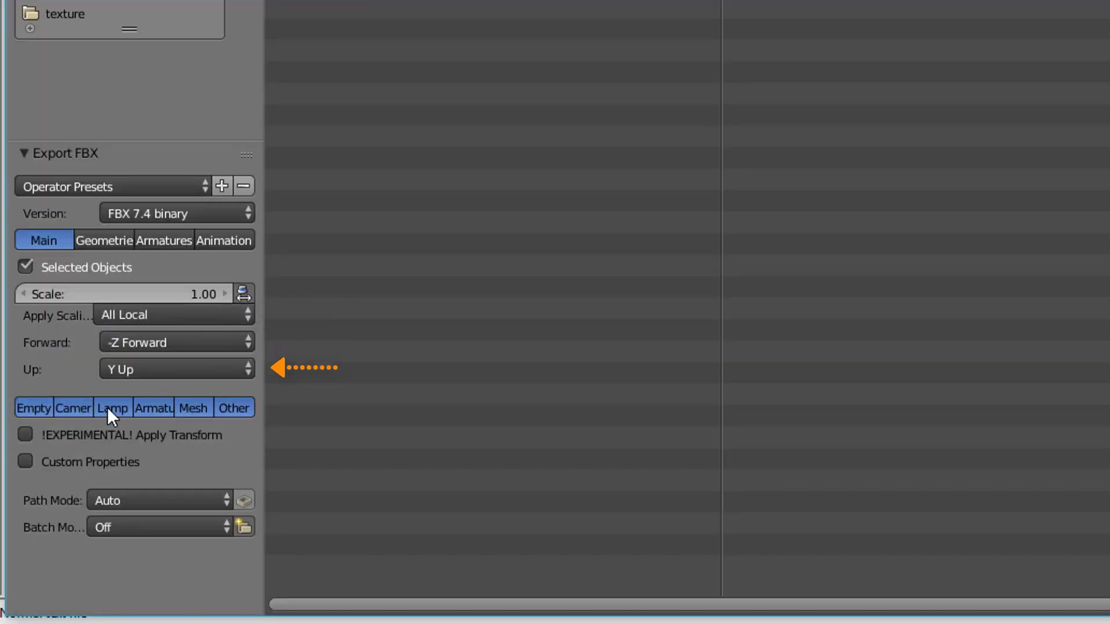
Step: Export only Armature and Mesh types, enabling Apply Modifiers and Use Modifiers Render Setting
click(144, 411)
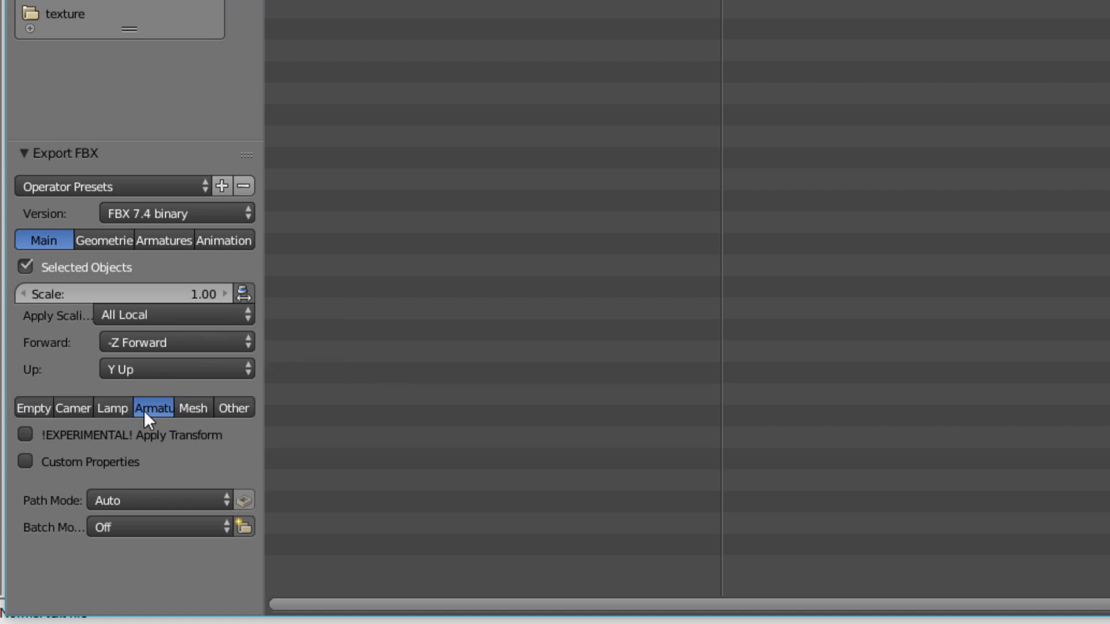
shift+click(186, 408)
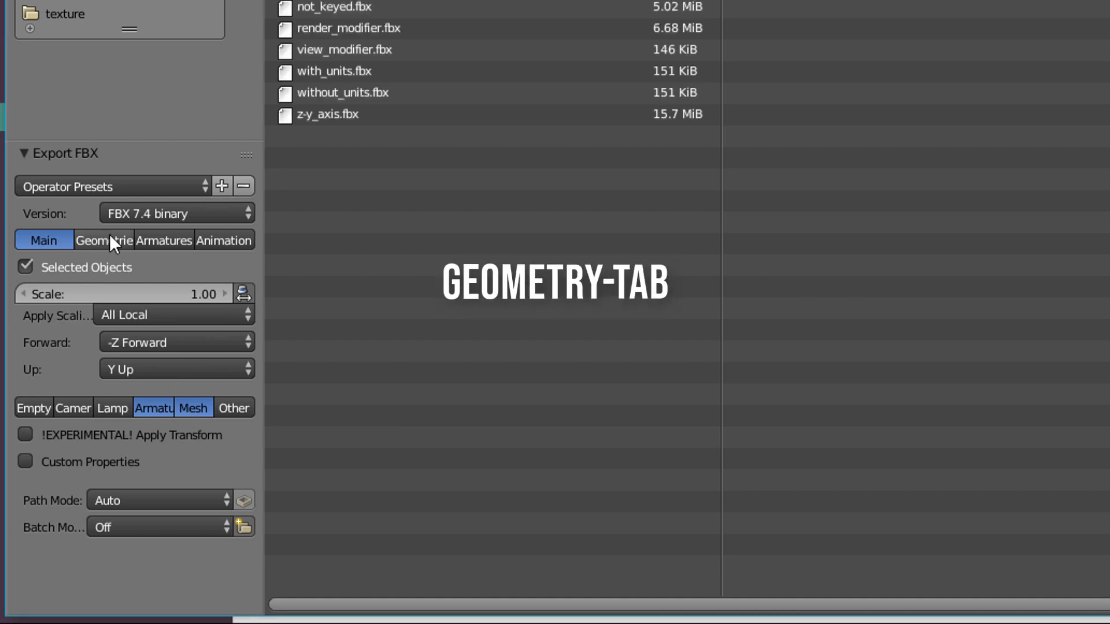
click(110, 237)
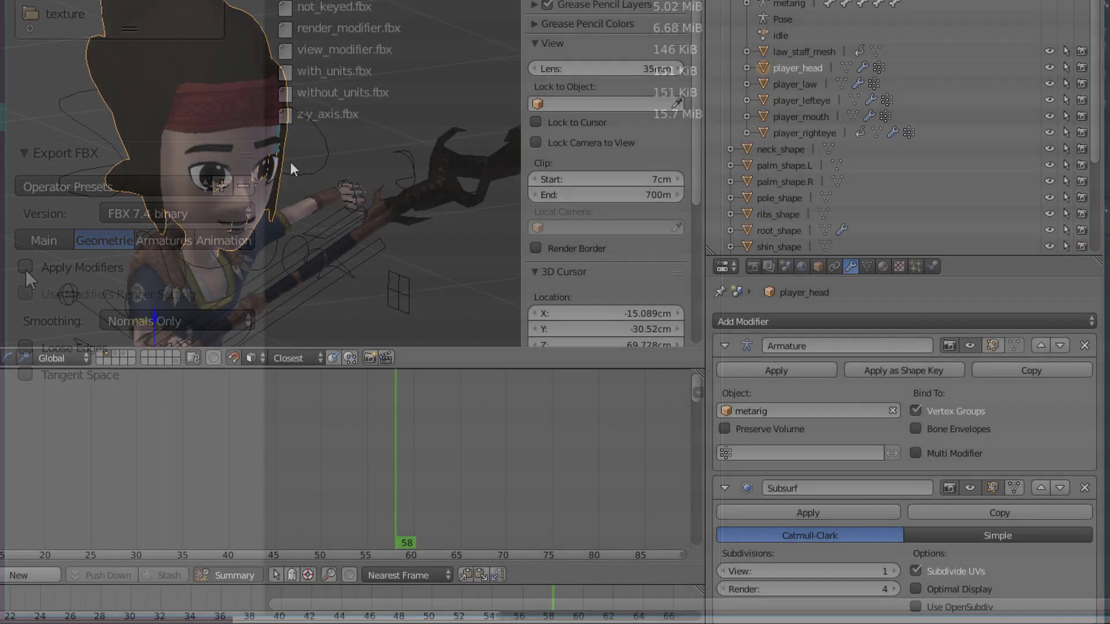
scroll(290, 162, up, 6)
shift+middle_drag(203, 155, 41, 175)
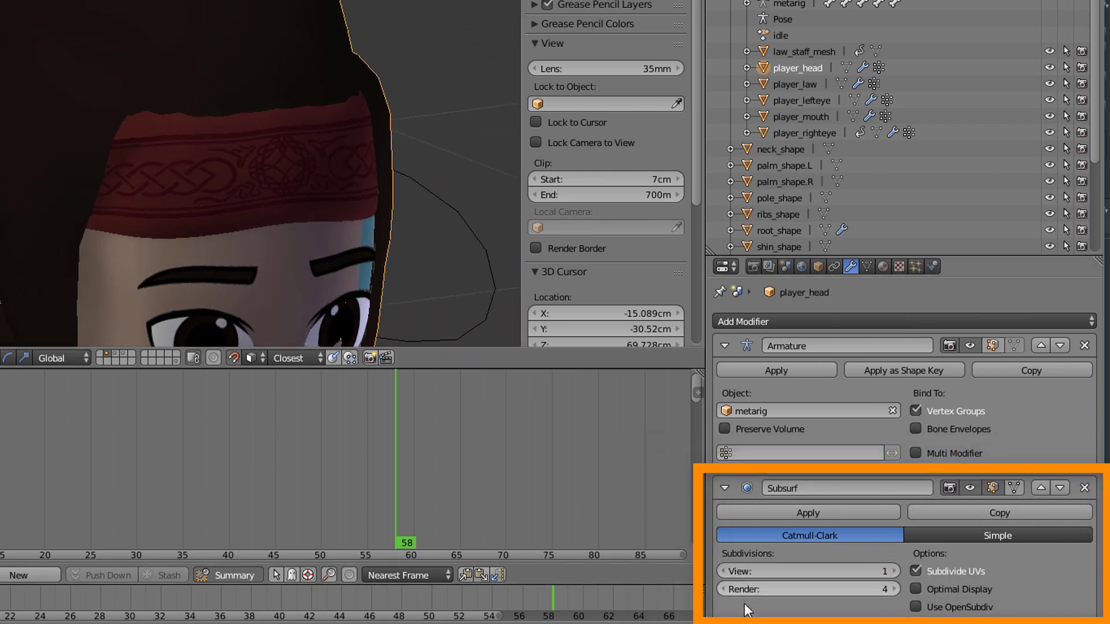
click(724, 572)
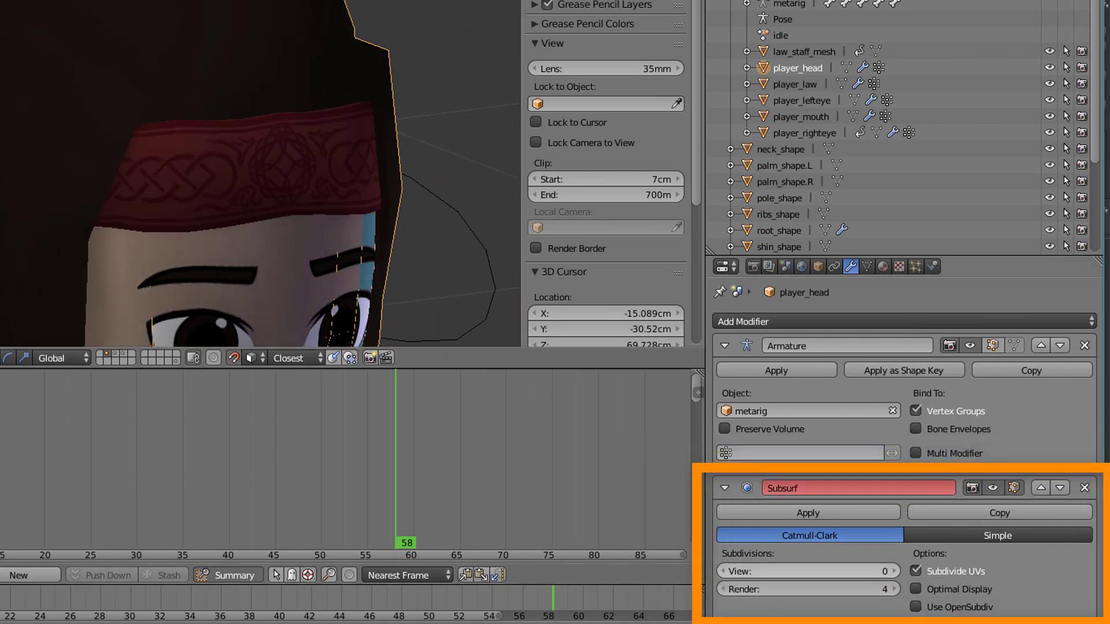
click(894, 571)
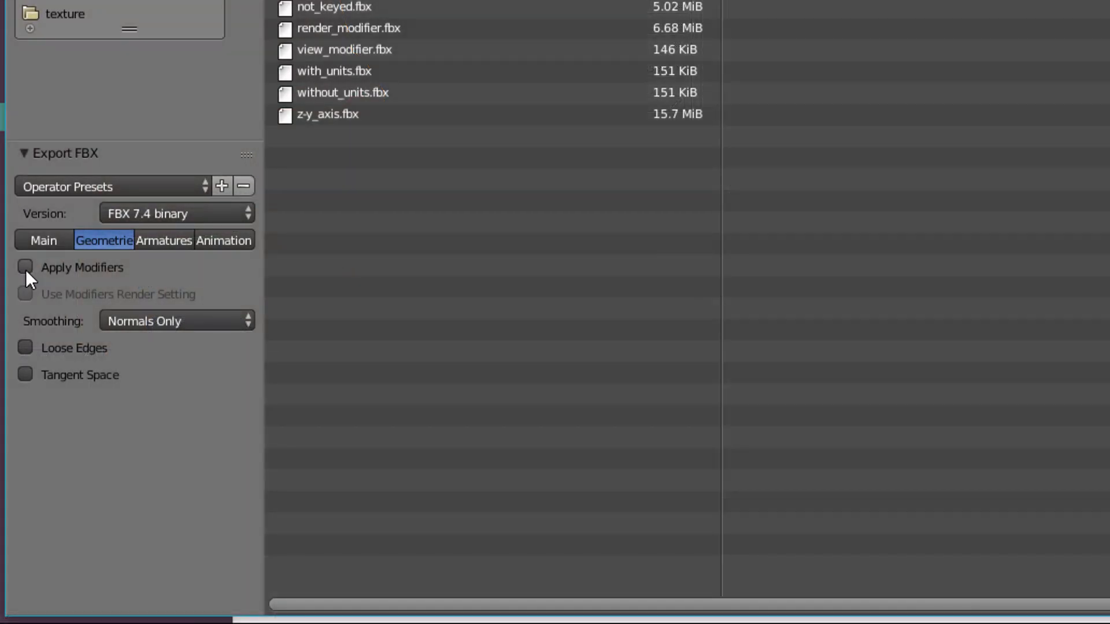
click(26, 269)
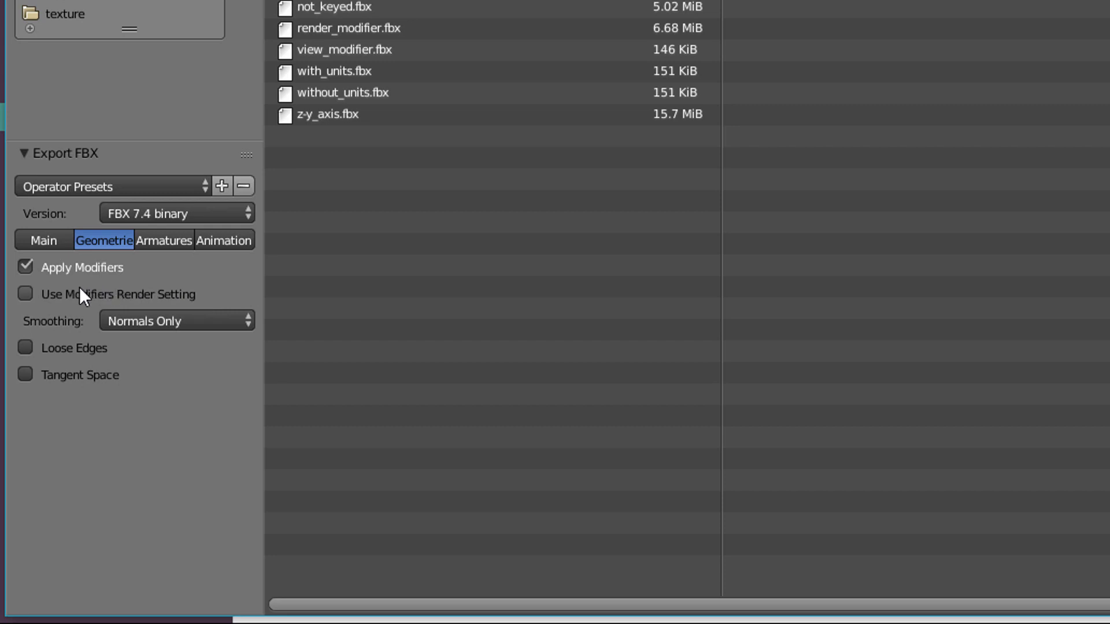
click(25, 294)
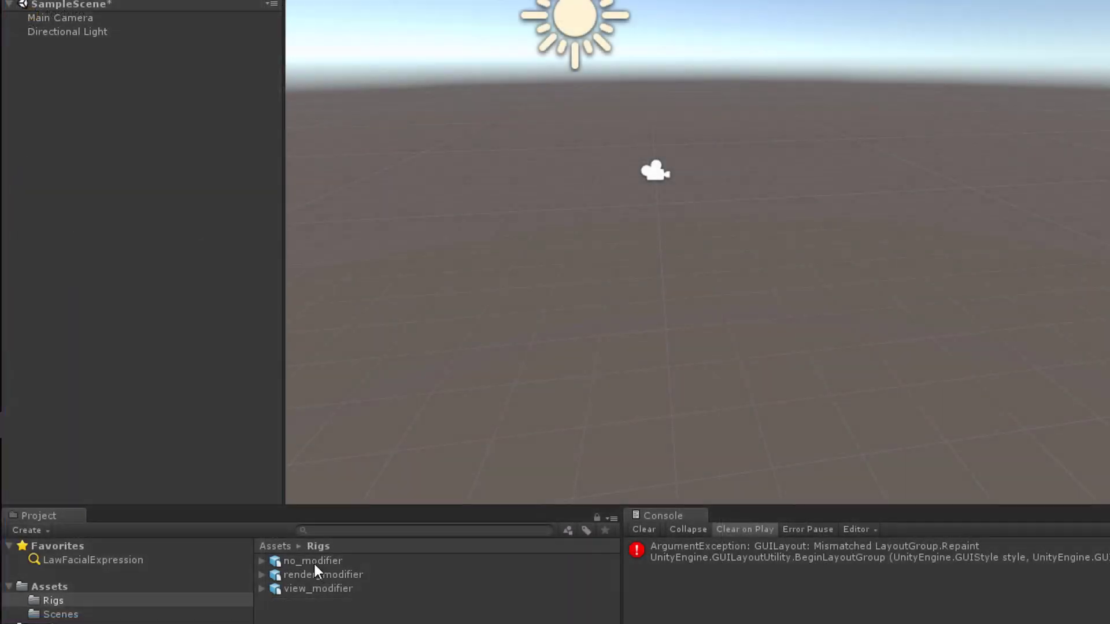
Step: Add no_modifier and view_modifier to the scene, placing view_modifier to its right
drag(314, 561, 163, 356)
alt+drag(530, 398, 589, 342)
drag(310, 591, 119, 290)
middle_drag(838, 369, 807, 352)
drag(608, 469, 701, 453)
scroll(711, 324, up, 5)
alt+drag(710, 293, 716, 322)
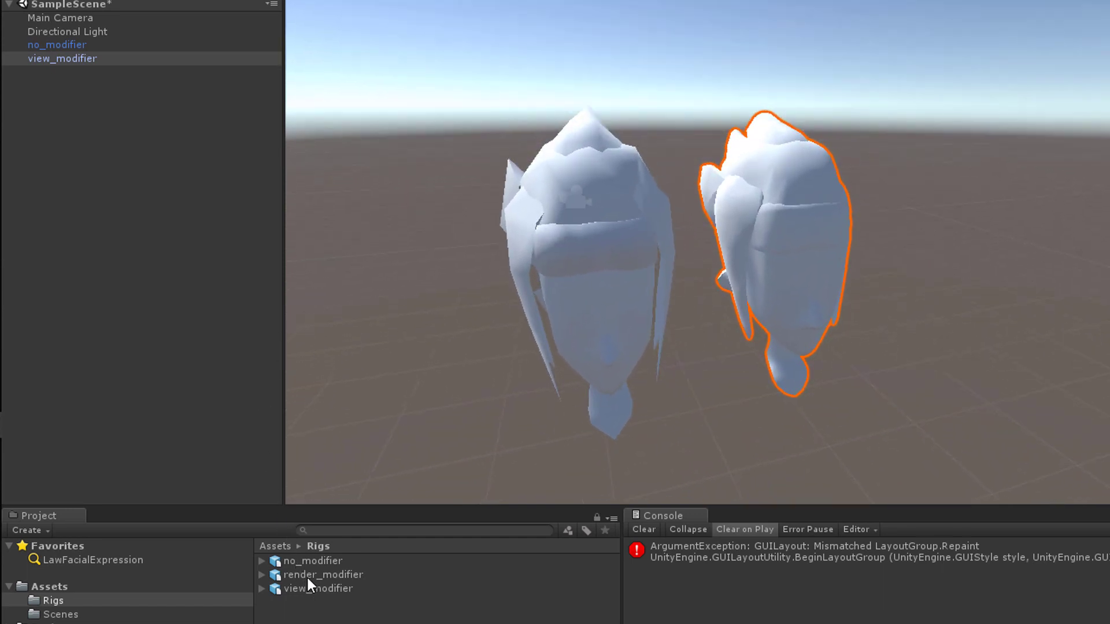
Step: Add render_modifier beside the other two heads and frame all three
drag(306, 575, 188, 394)
scroll(582, 427, down, 2)
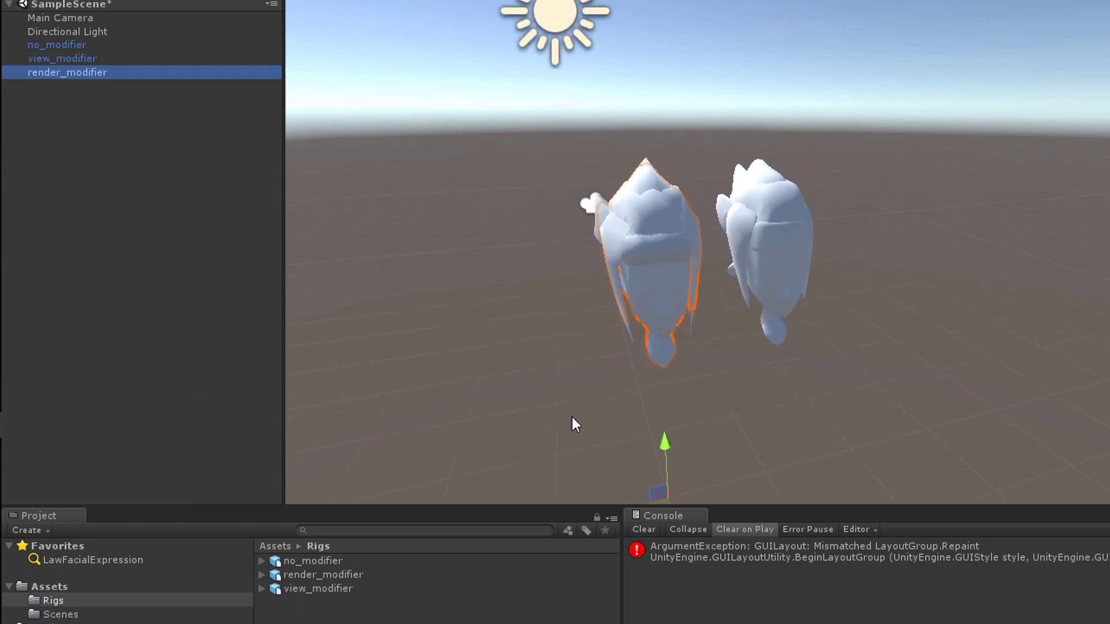
scroll(624, 442, down, 1)
drag(581, 485, 786, 442)
scroll(892, 204, up, 6)
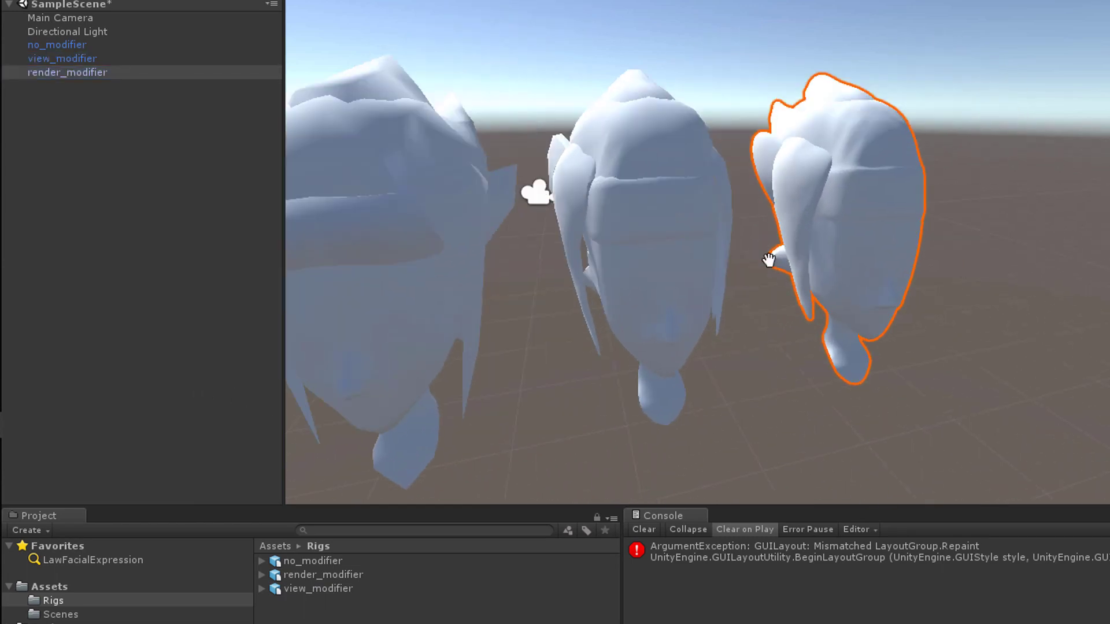
right_drag(747, 266, 748, 213)
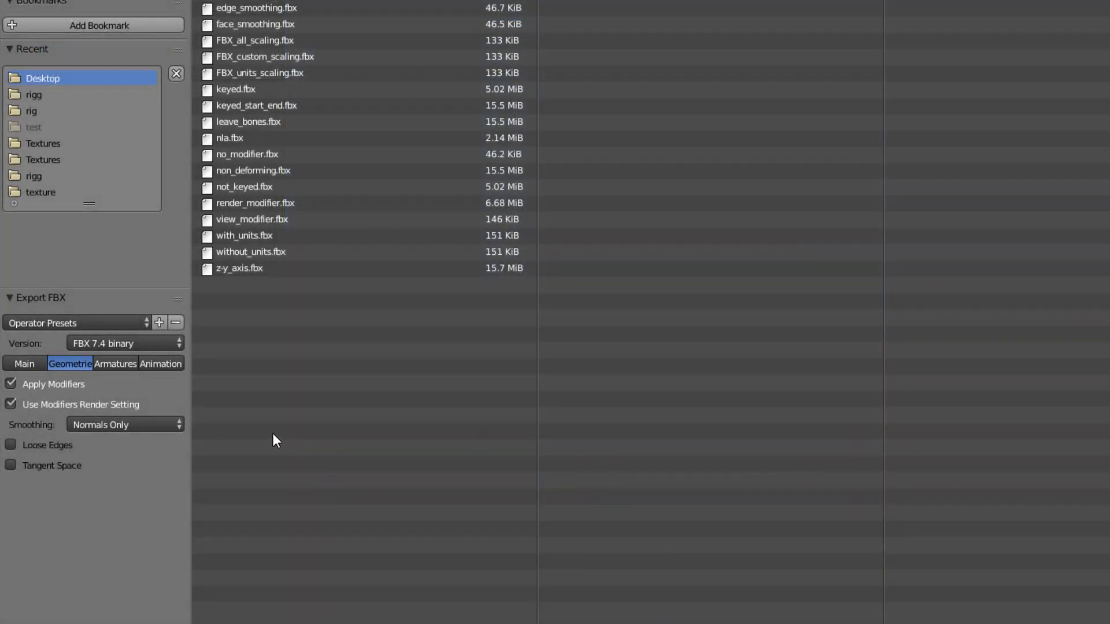
Step: In the Armatures export options, enable Only Deform Bones and Add Leaf Bones
click(117, 366)
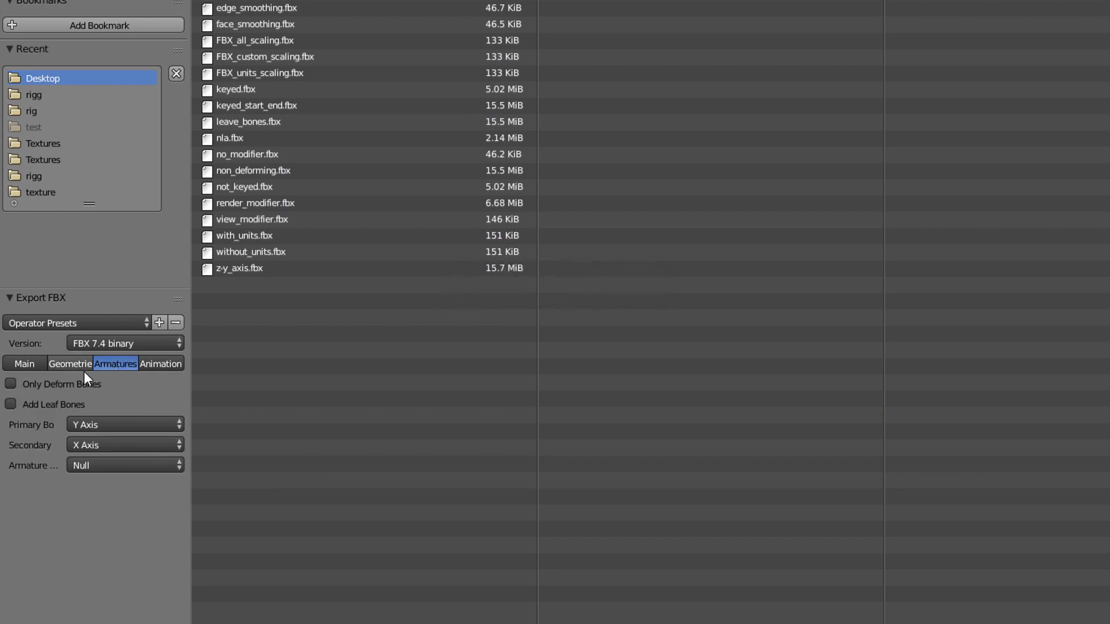
click(11, 384)
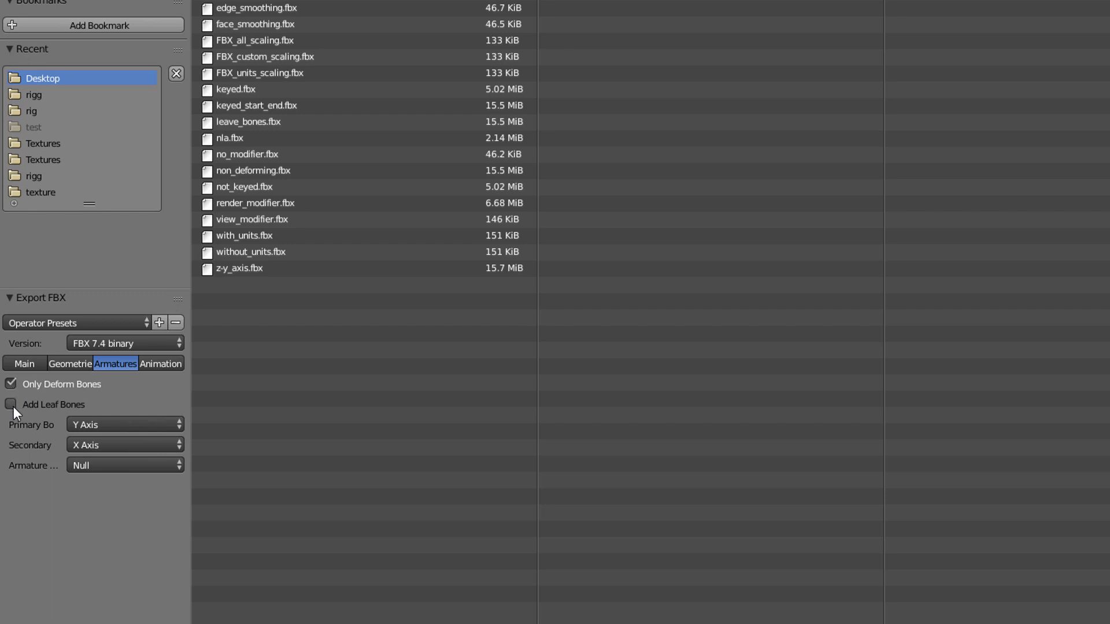
click(11, 404)
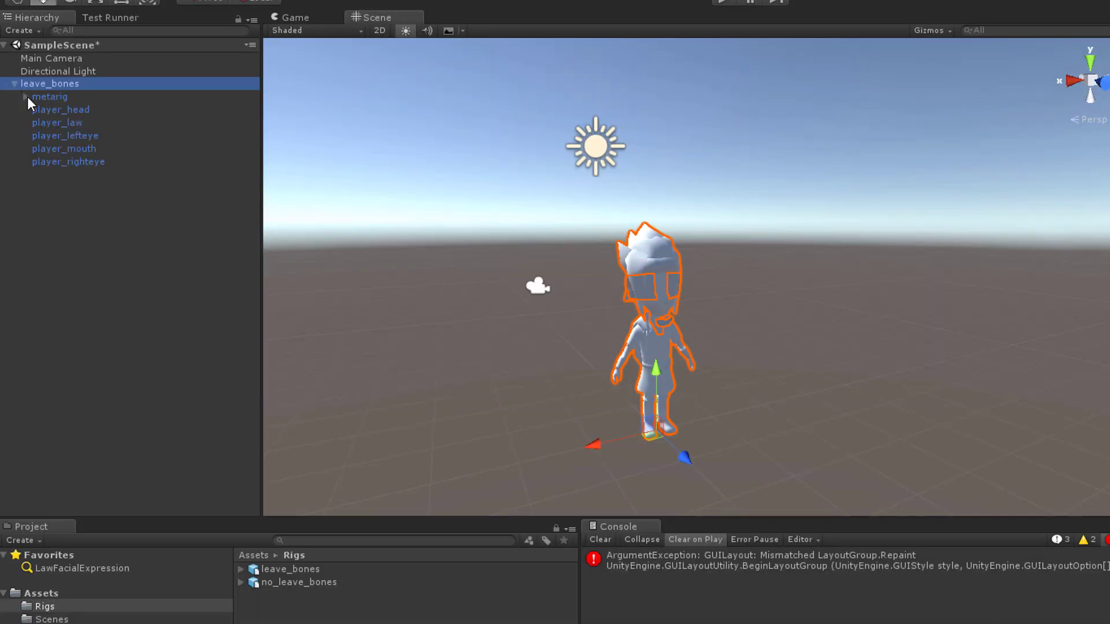
Step: Expand metarig and the root > arm_hinge.L > upper_arm_FK.L > forearm_FK.L chain to select forearm_viz.L_end and hand_FK.L_end
click(26, 97)
click(37, 110)
click(139, 124)
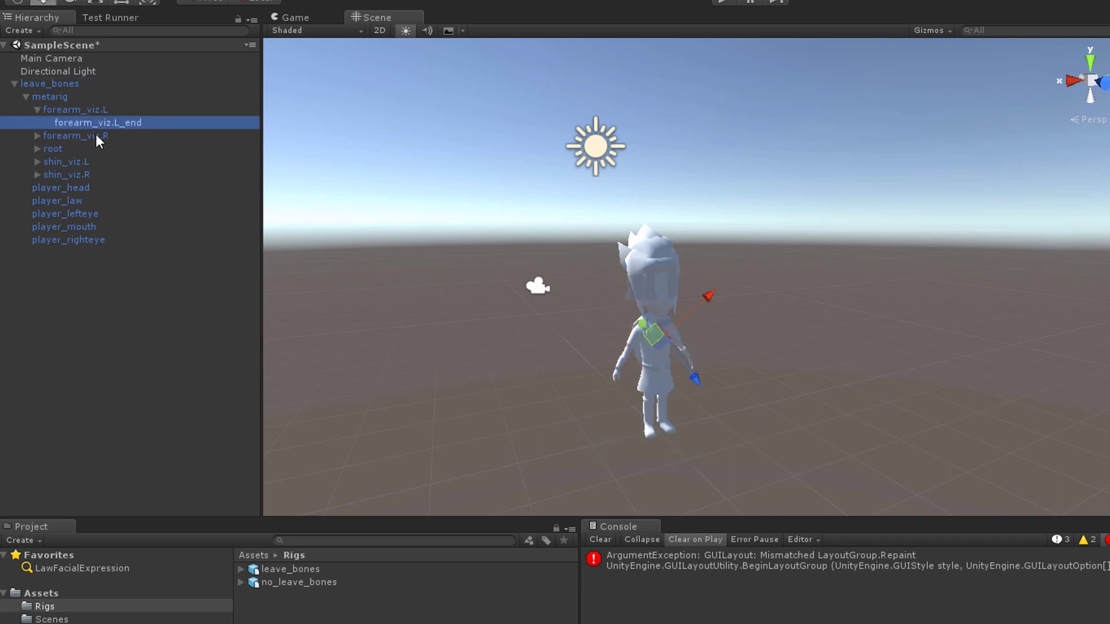
click(38, 149)
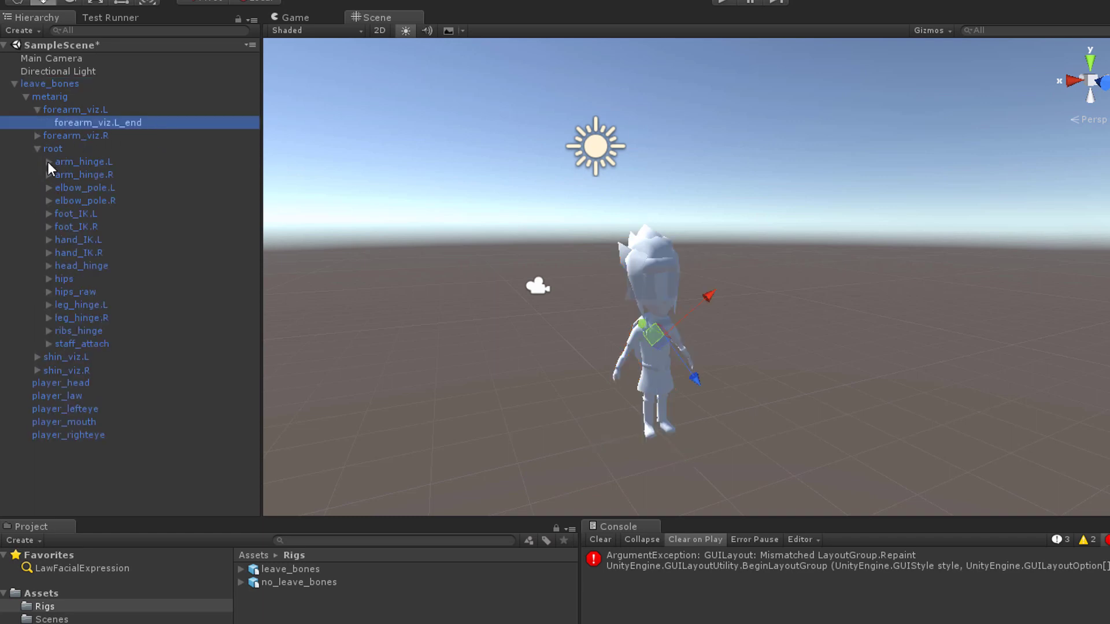
click(48, 162)
click(59, 175)
click(72, 188)
click(82, 201)
click(149, 215)
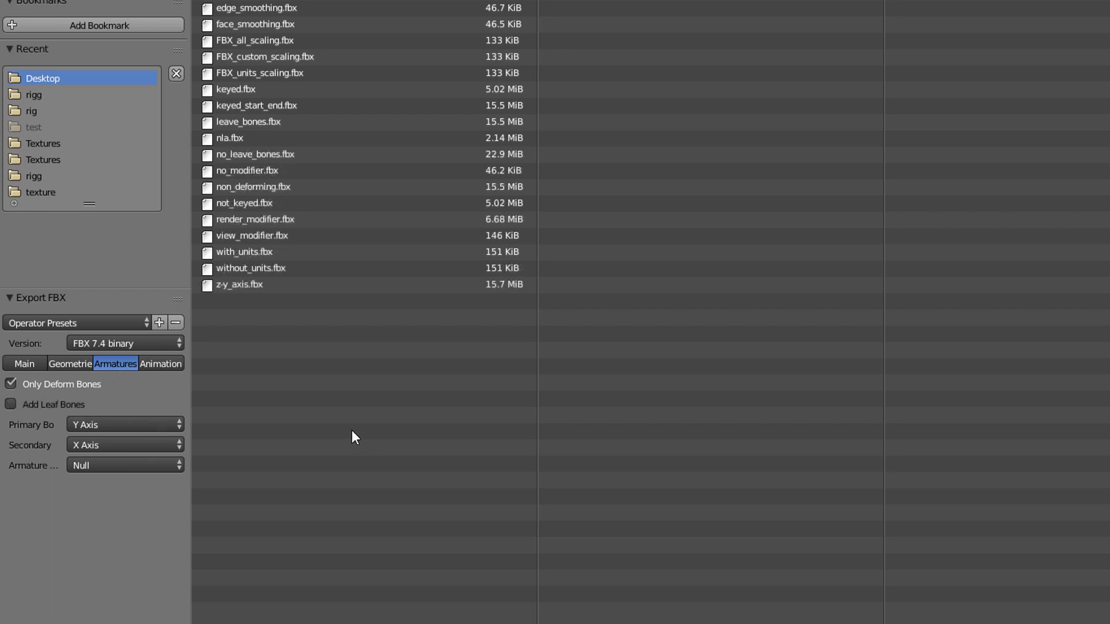
Step: In the Animation export options, enable Baked Animation, Key All Bones, Force Start/End Keying and All Actions
click(176, 366)
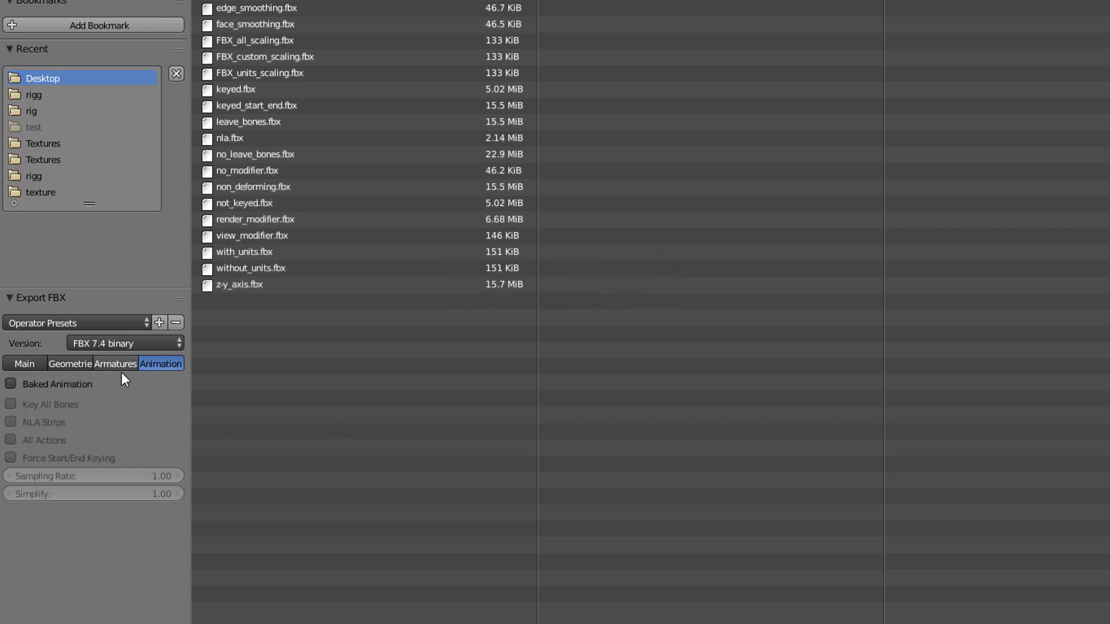
click(10, 383)
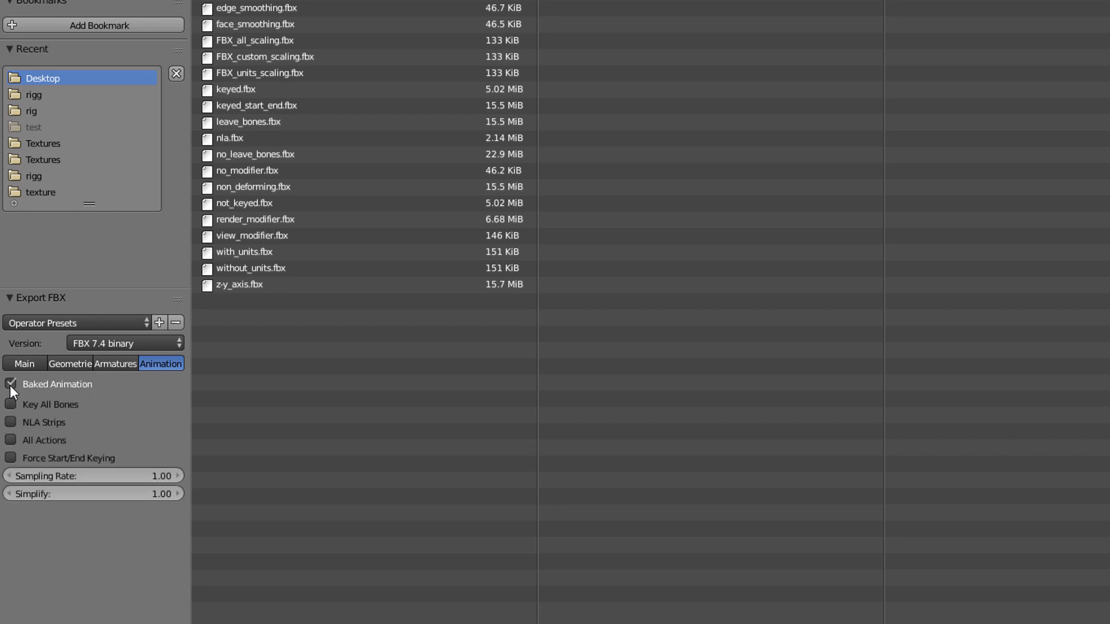
click(11, 404)
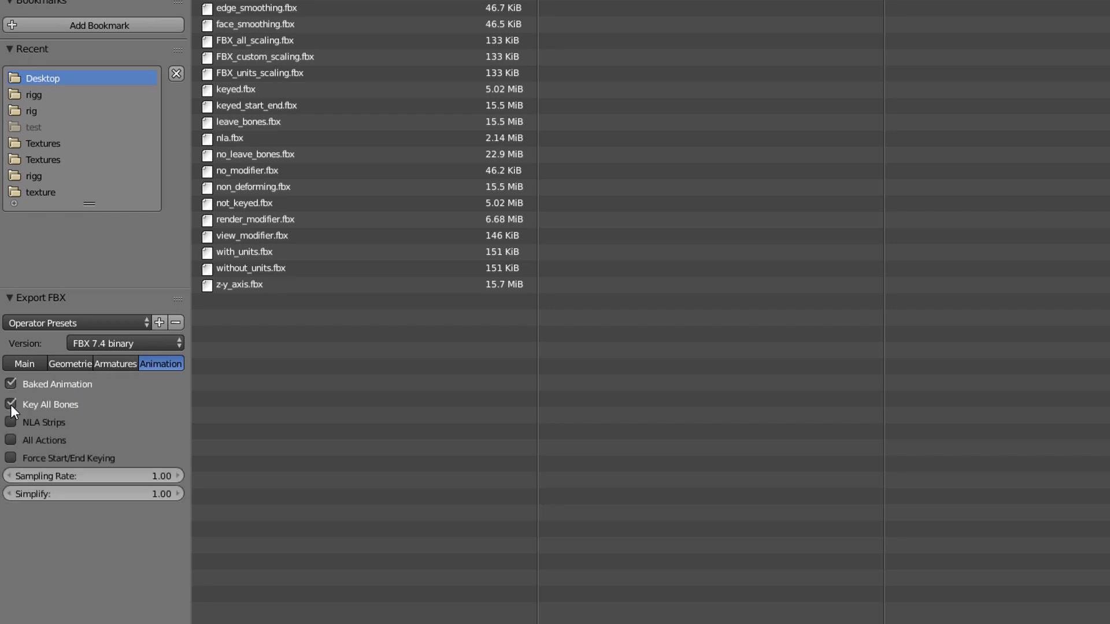
click(11, 458)
click(13, 439)
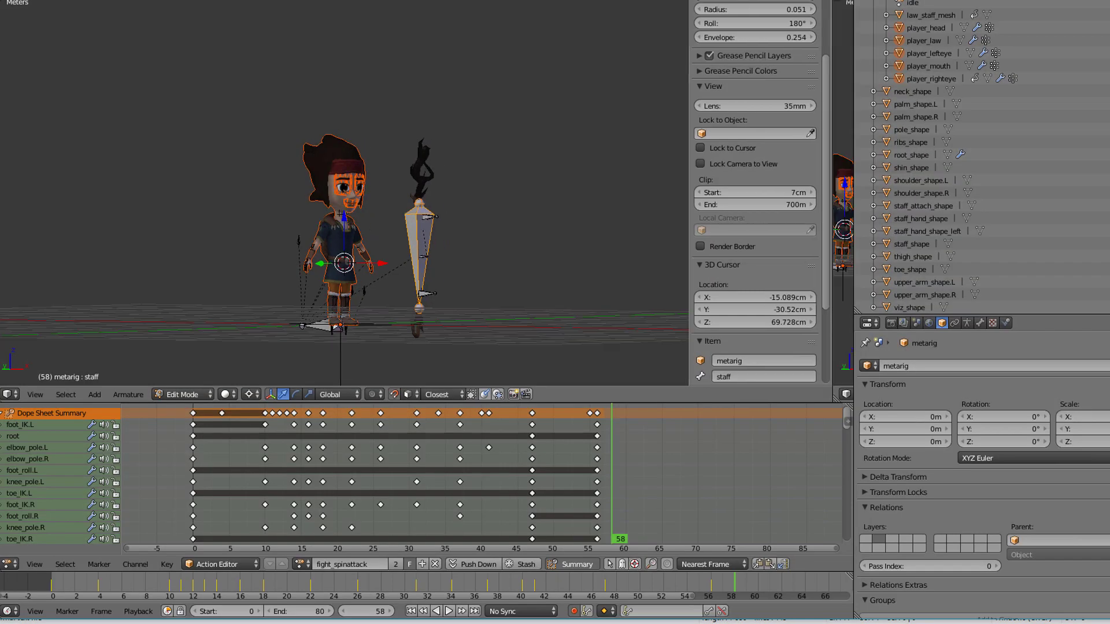
Step: Widen the right area, turn it into the NLA Editor and delete its three existing tracks
drag(833, 275, 485, 275)
click(493, 394)
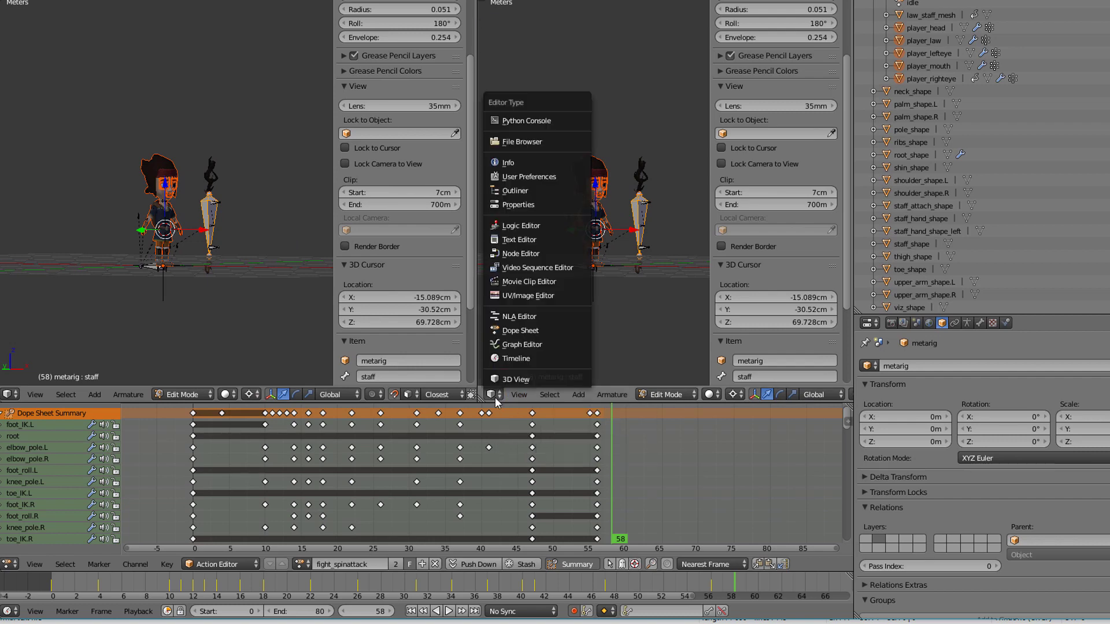
click(513, 316)
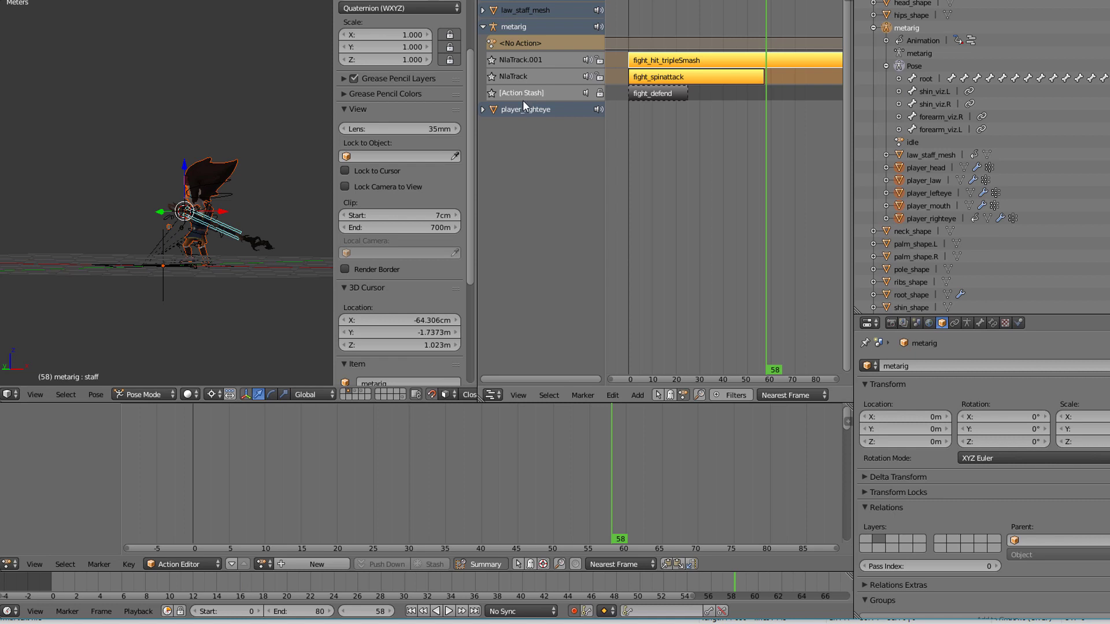
key(x)
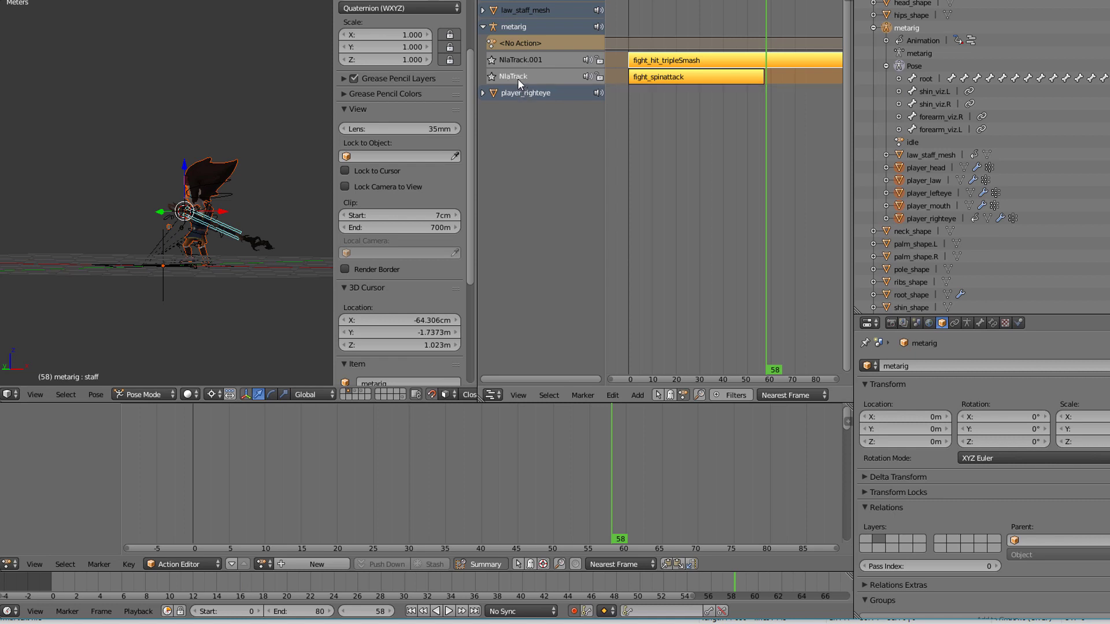
key(x)
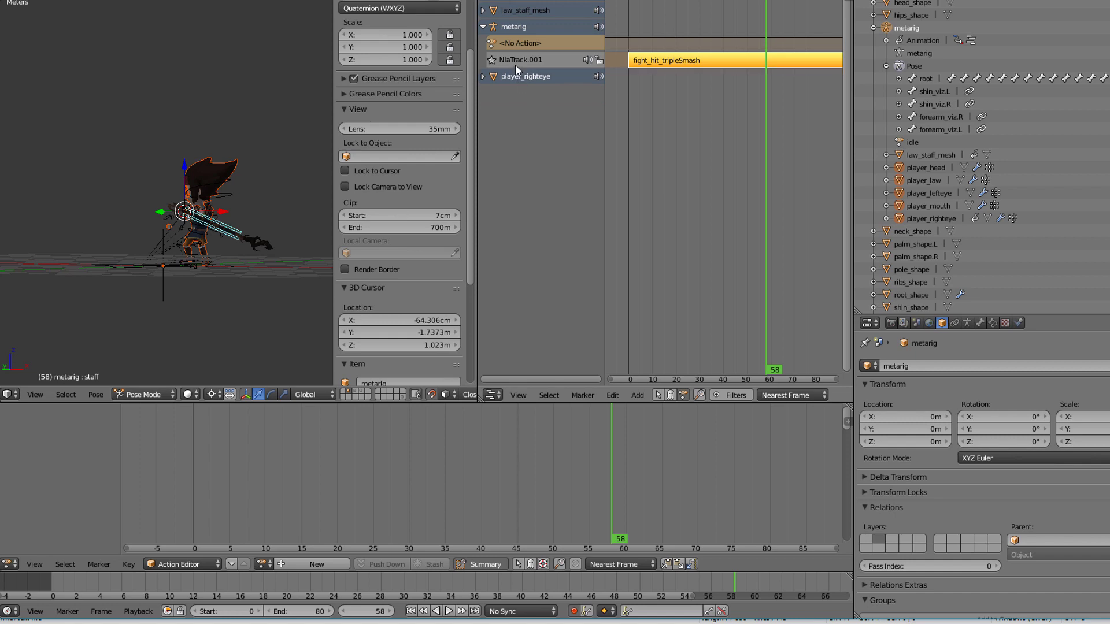
key(x)
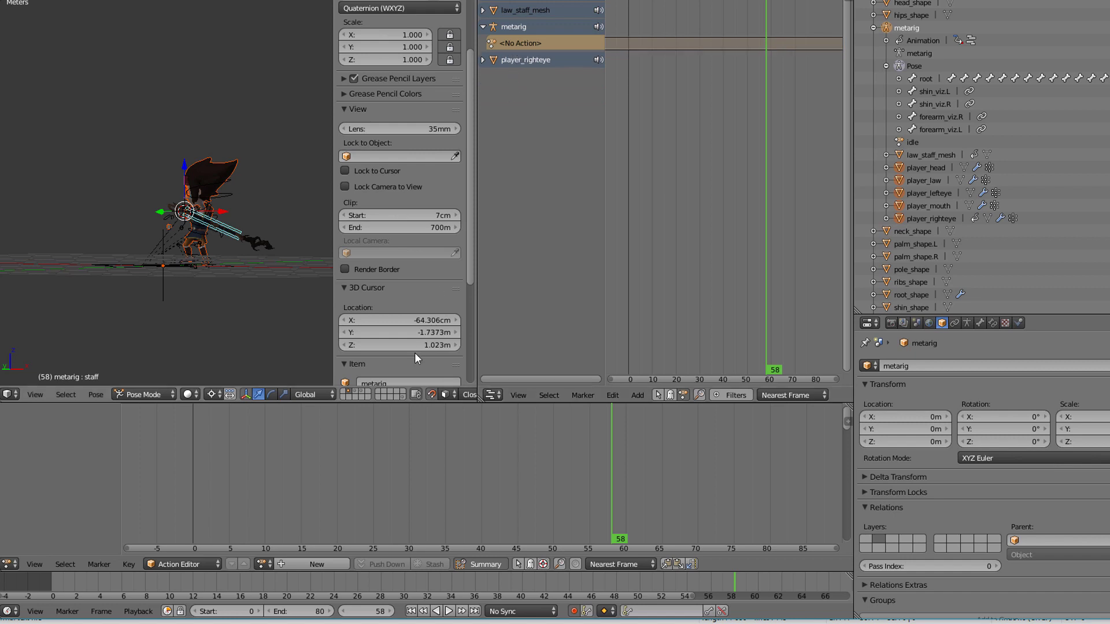
Step: Push down fight_hit_tripleSmash and fight_defend onto their own NLA tracks
click(265, 564)
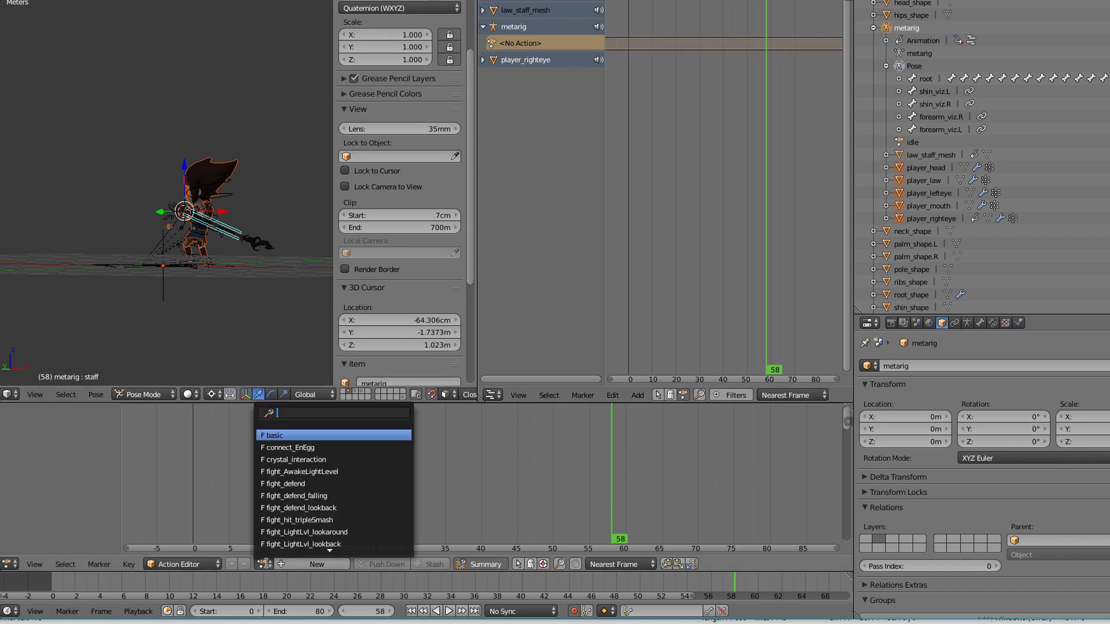
click(289, 519)
click(597, 43)
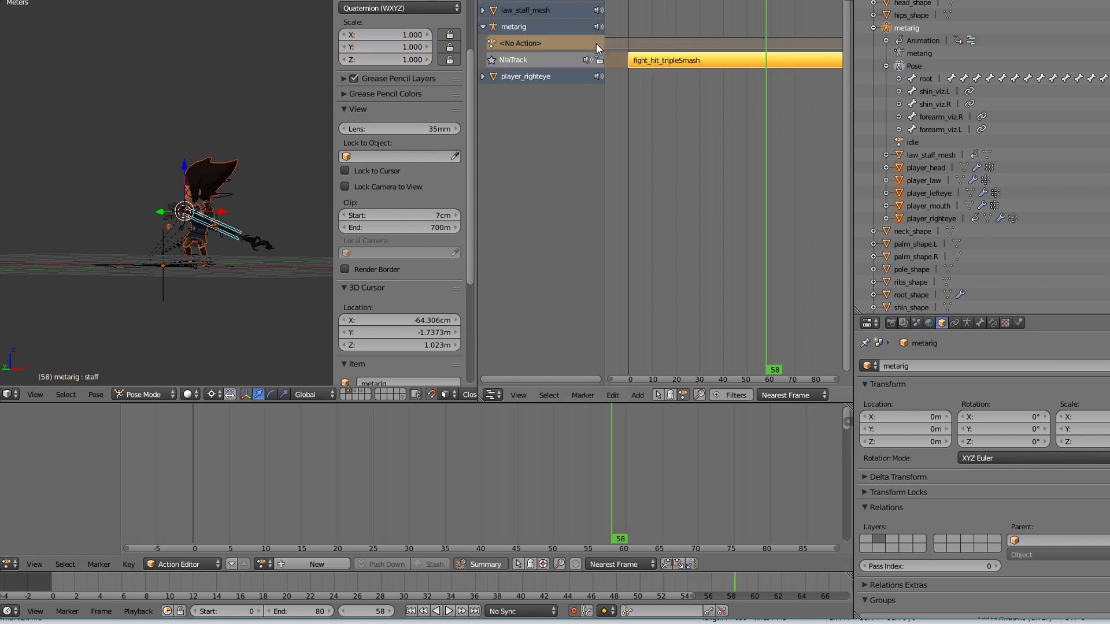
click(264, 563)
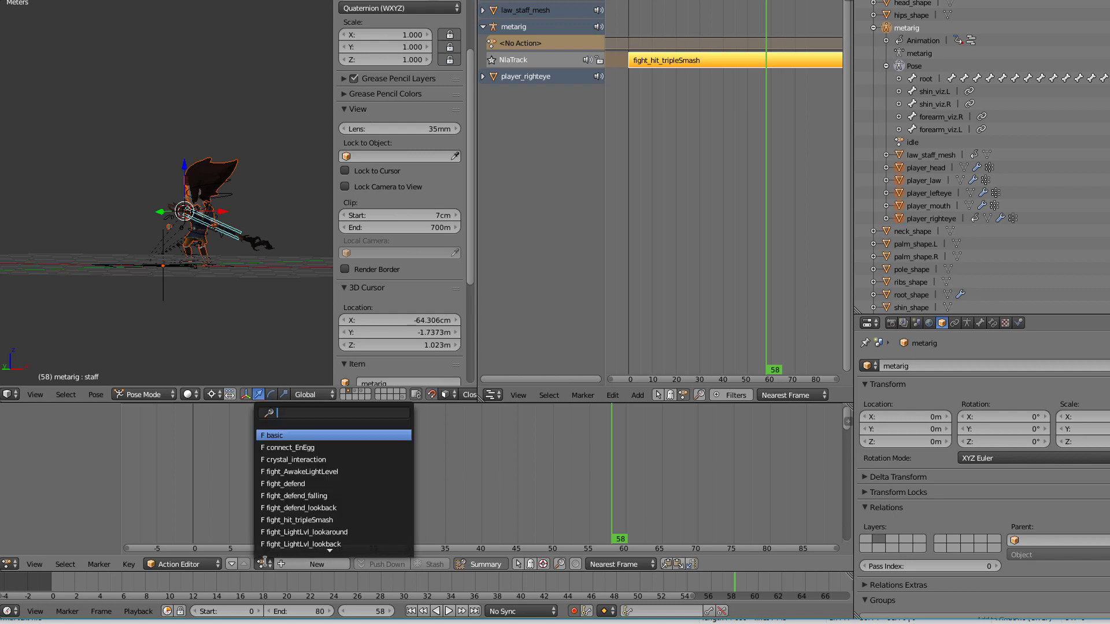
click(287, 485)
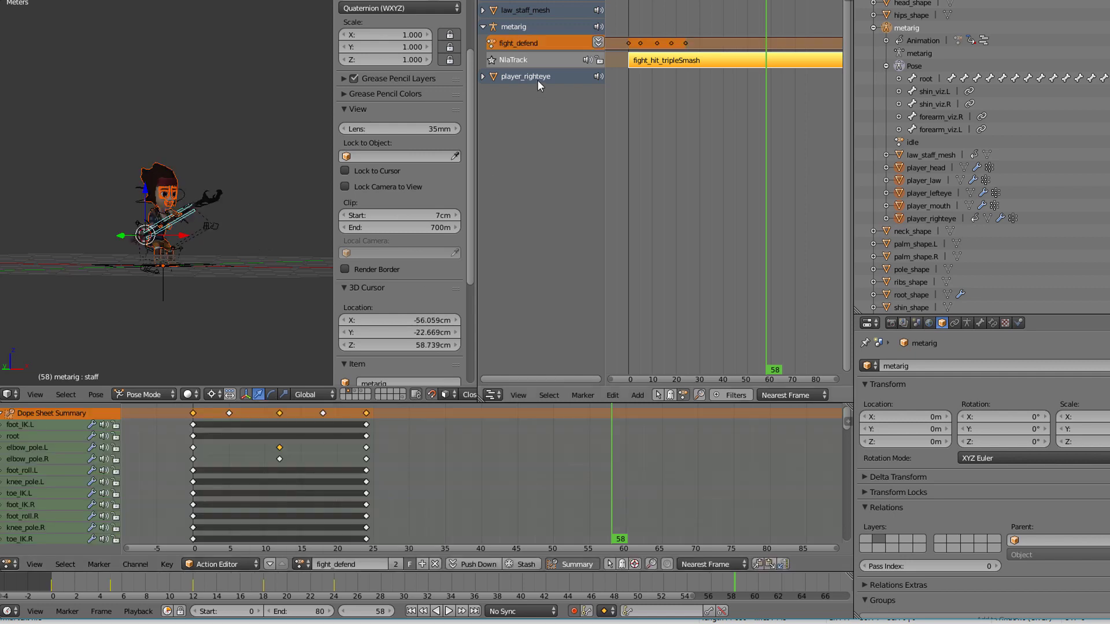
click(597, 43)
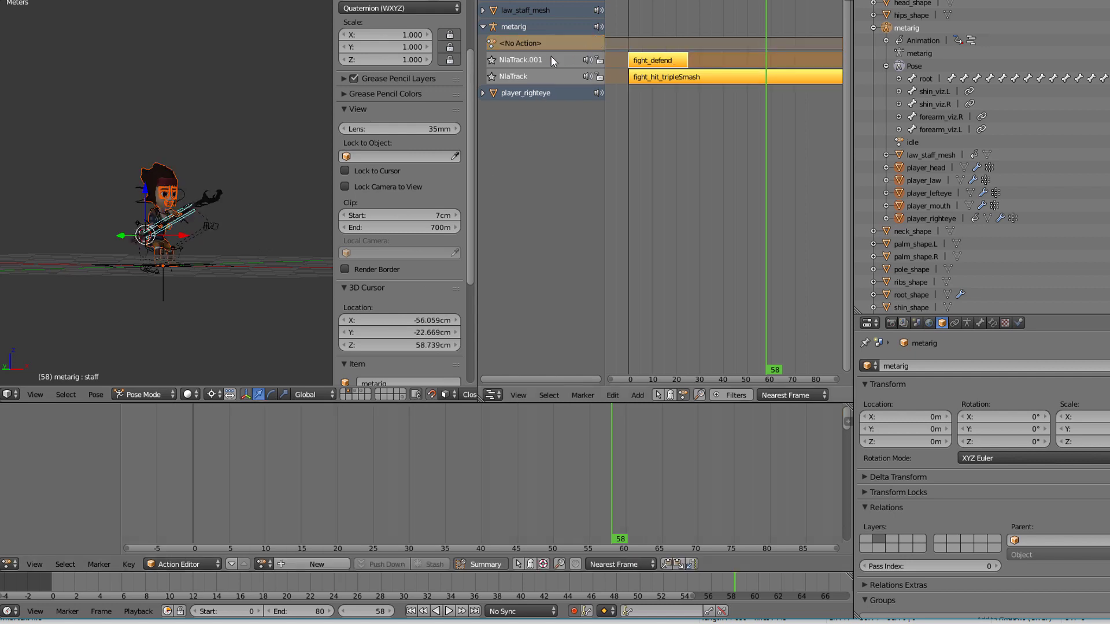
Step: Rename the two NLA tracks to defend and triple
double_click(515, 61)
text(defend)
key(Return)
double_click(517, 77)
text(triple)
key(Return)
click(23, 1)
click(242, 189)
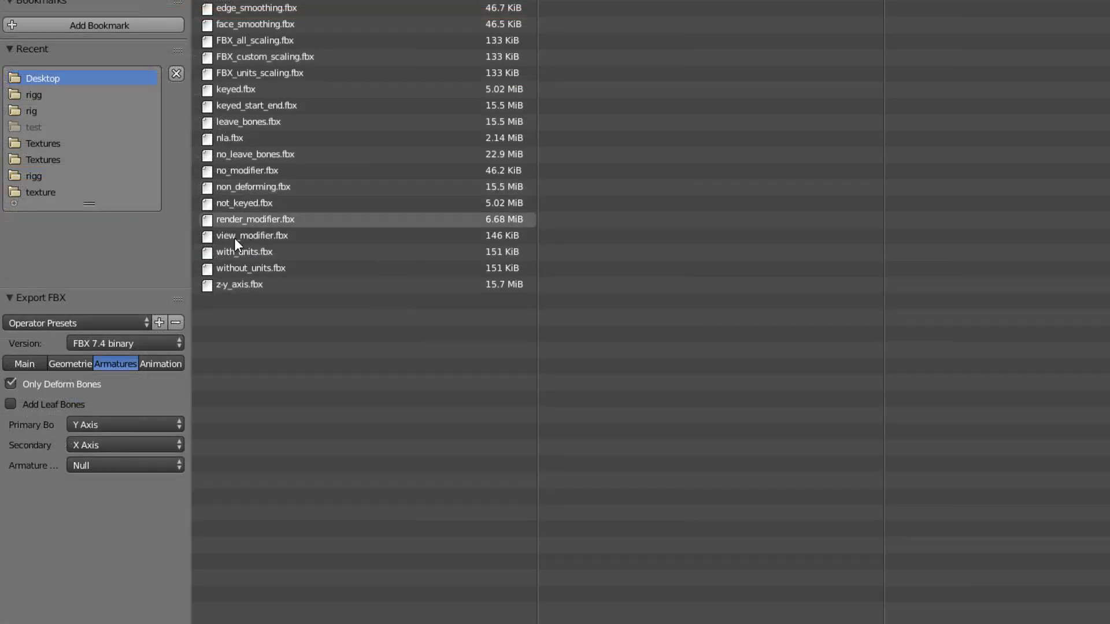
Step: Swap All Actions for NLA Strips in the Animation options and save the preset as Unity_NLA
click(170, 363)
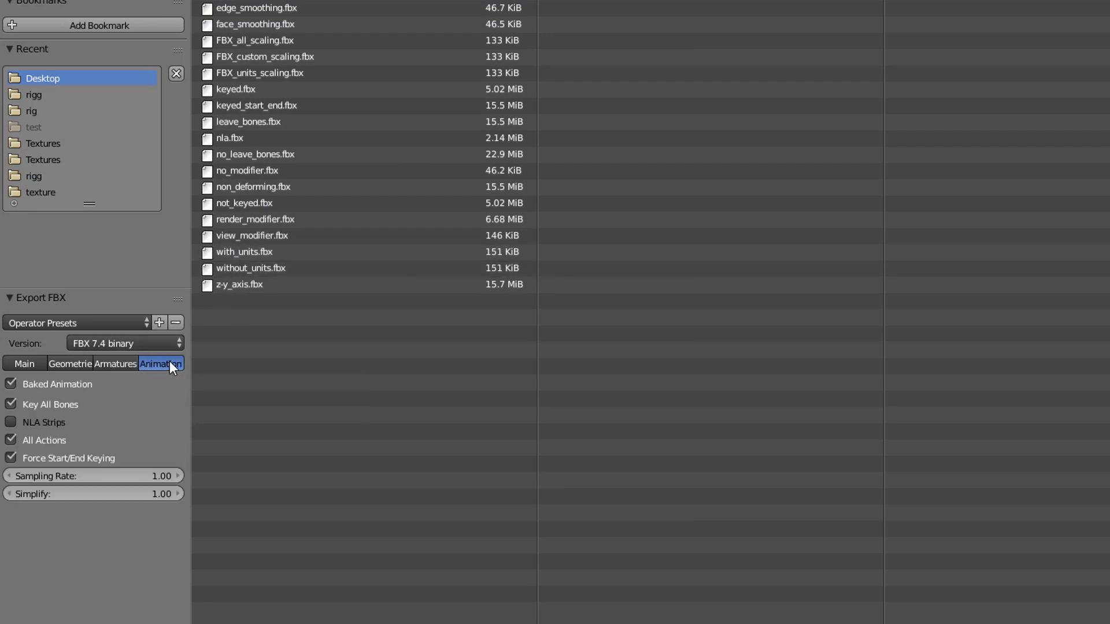
click(10, 440)
click(10, 423)
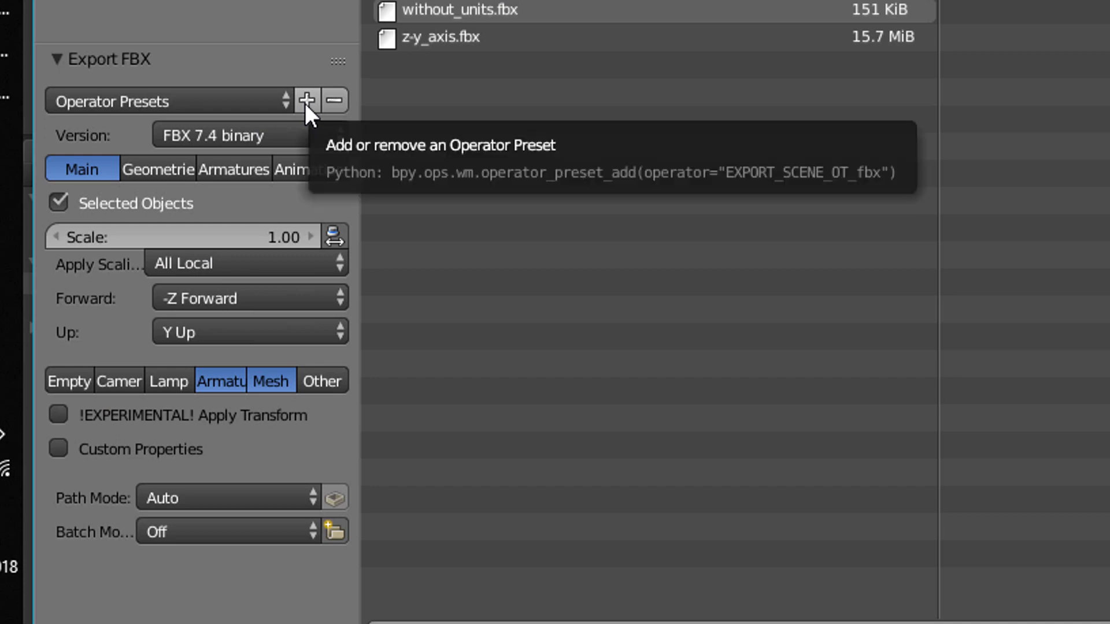
click(306, 101)
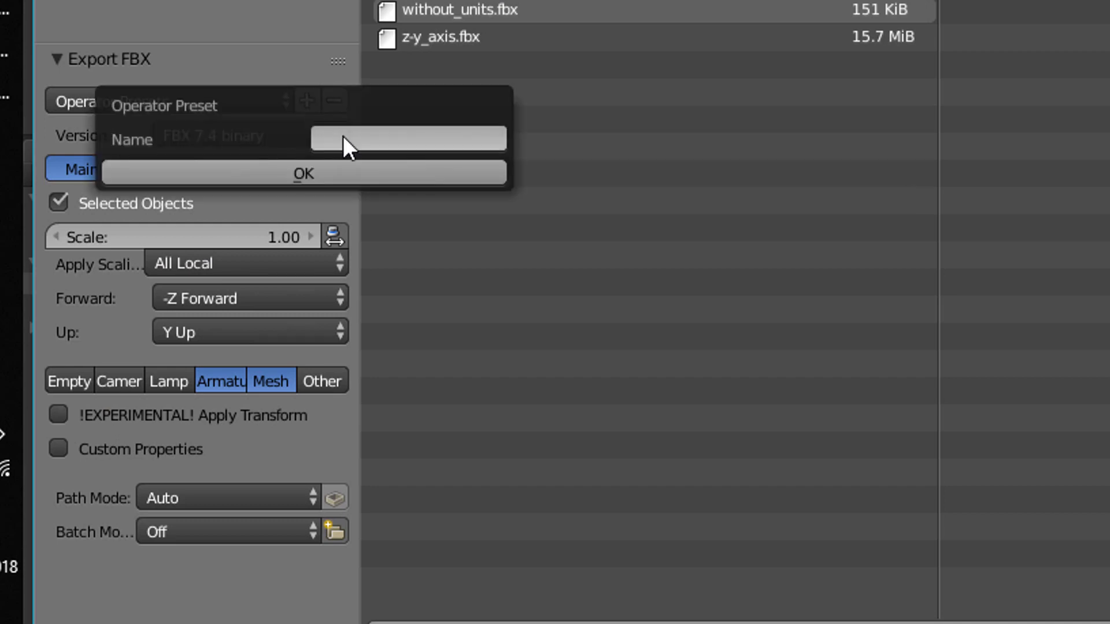
text(Unity_NLA)
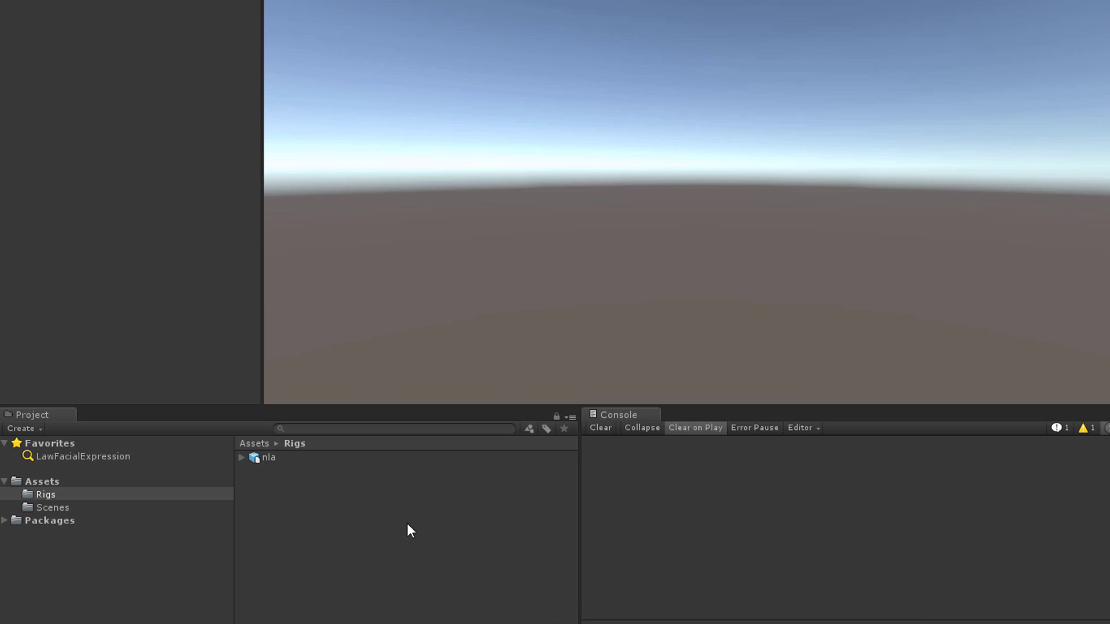
Step: Bring up the context menu of the nla asset in the Project panel
right_click(269, 459)
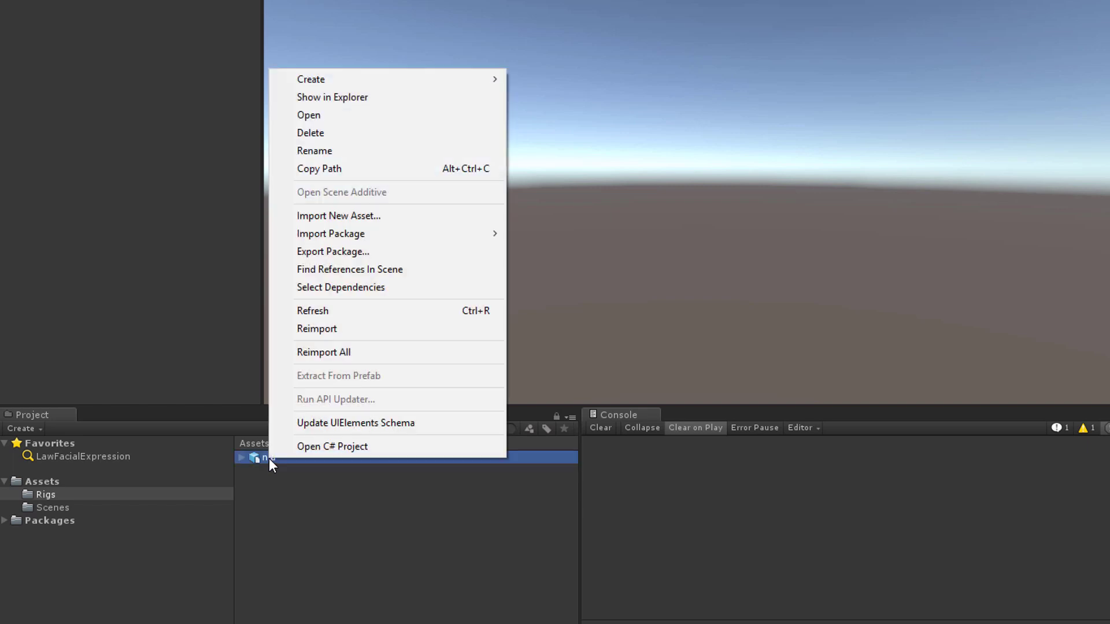
Step: Show nla in Explorer, snap the Desktop beside Rigs, and copy Desktop nla.fbx over the existing file
click(350, 100)
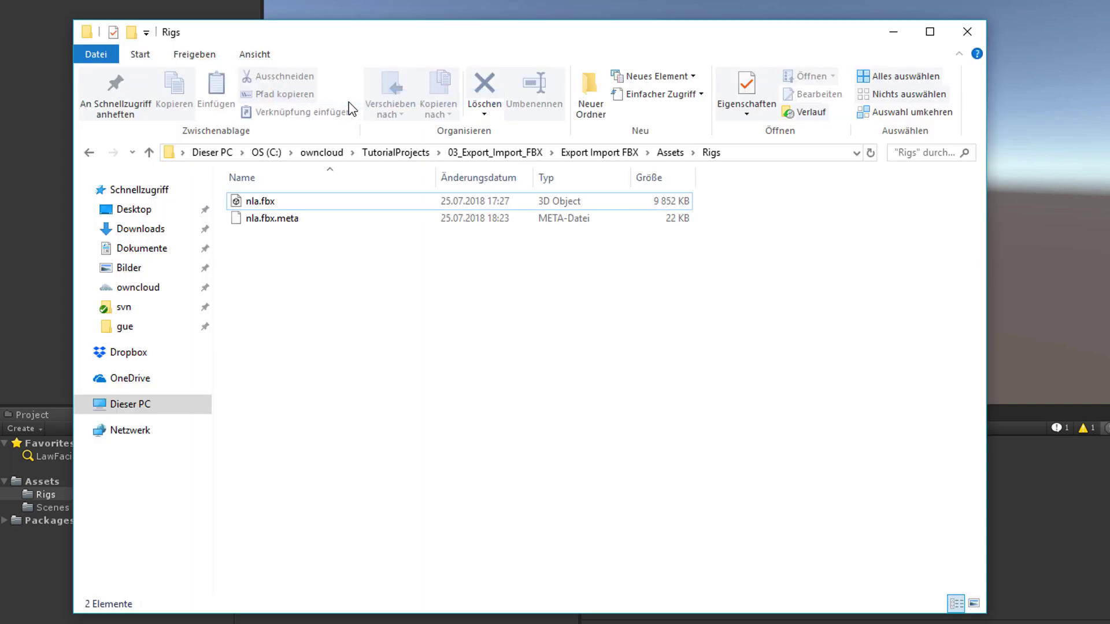
key(alt+Tab)
key(super+Right)
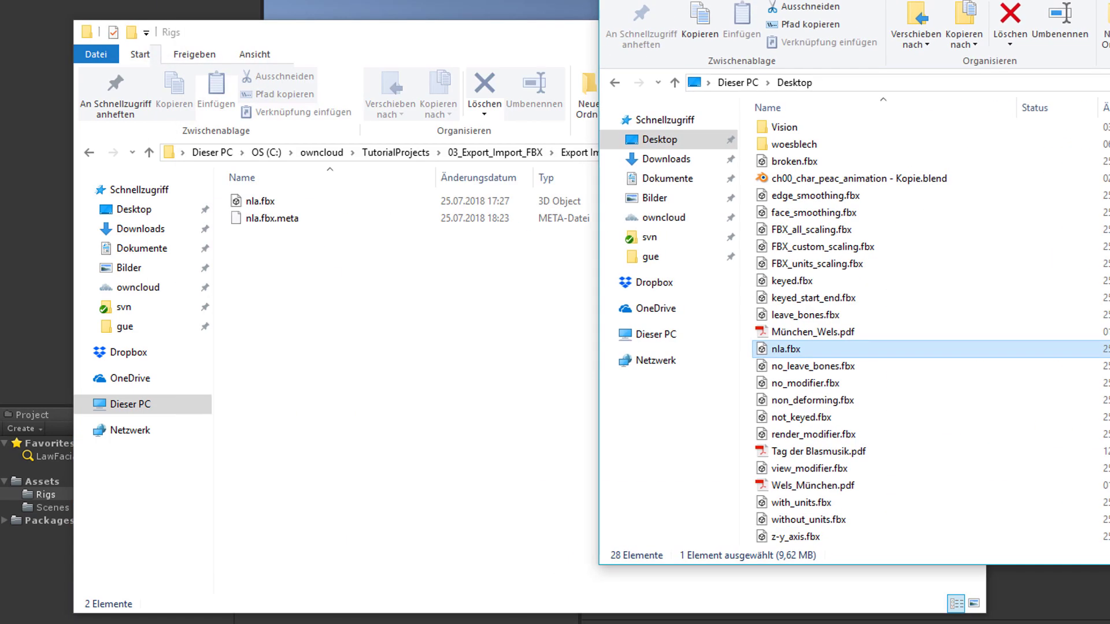
right_drag(794, 350, 349, 306)
click(377, 350)
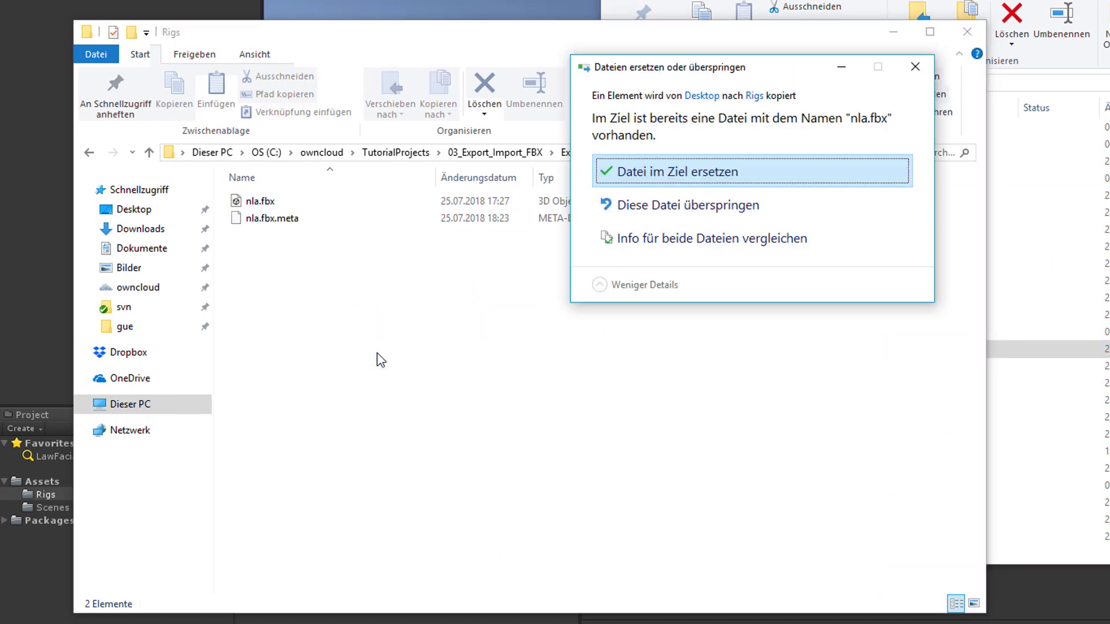
click(670, 171)
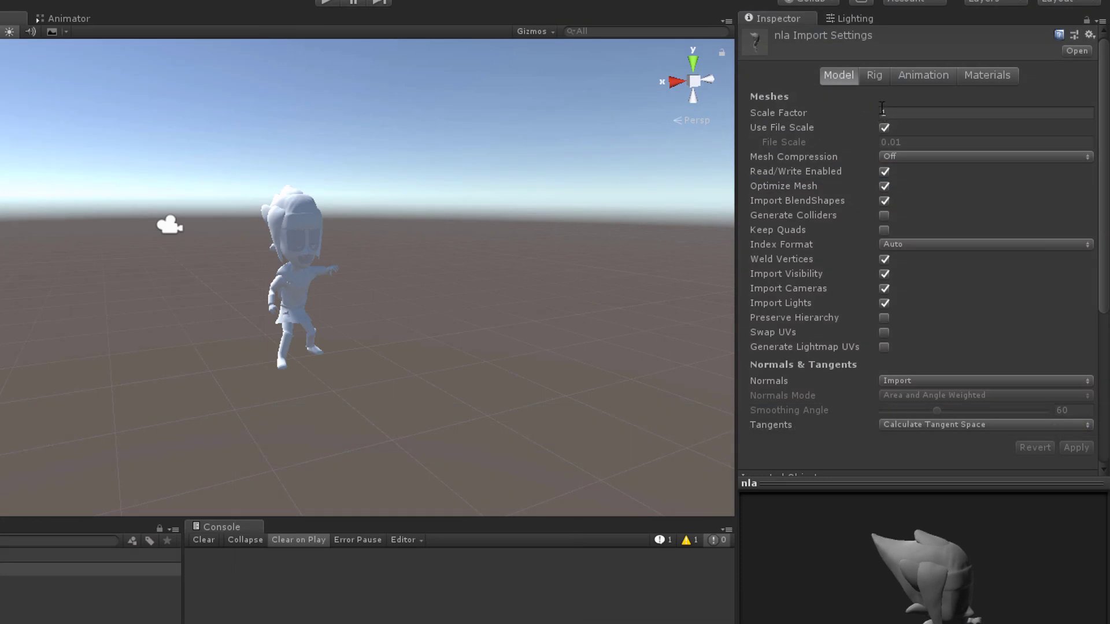
Step: Set the nla model's Scale Factor to 2, apply it, and enable Generate Lightmap UVs
text(1)
click(895, 113)
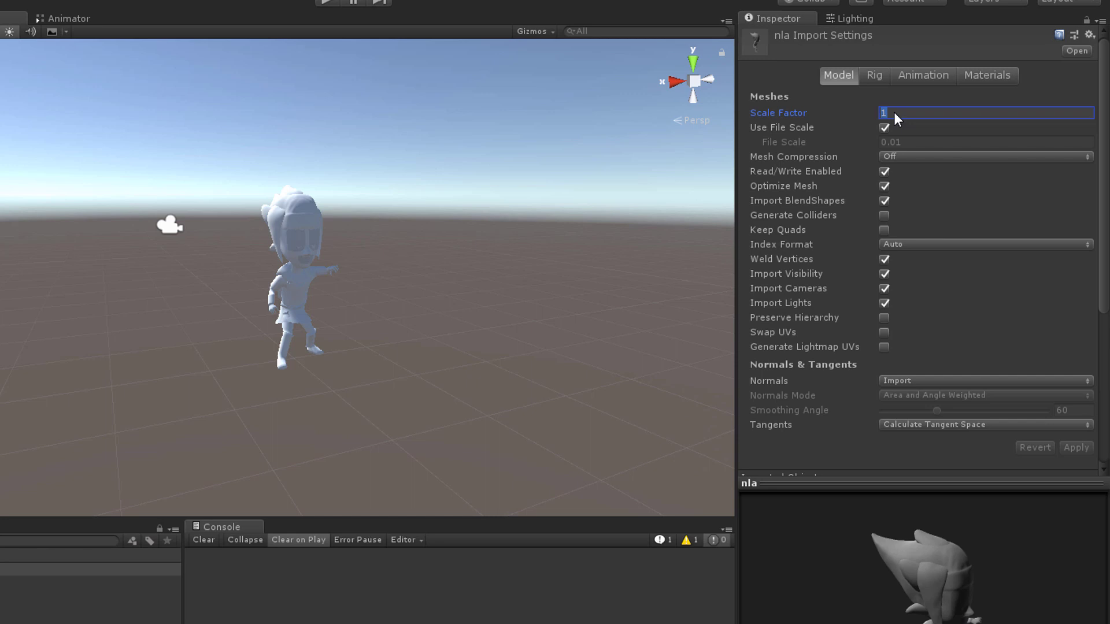
text(2)
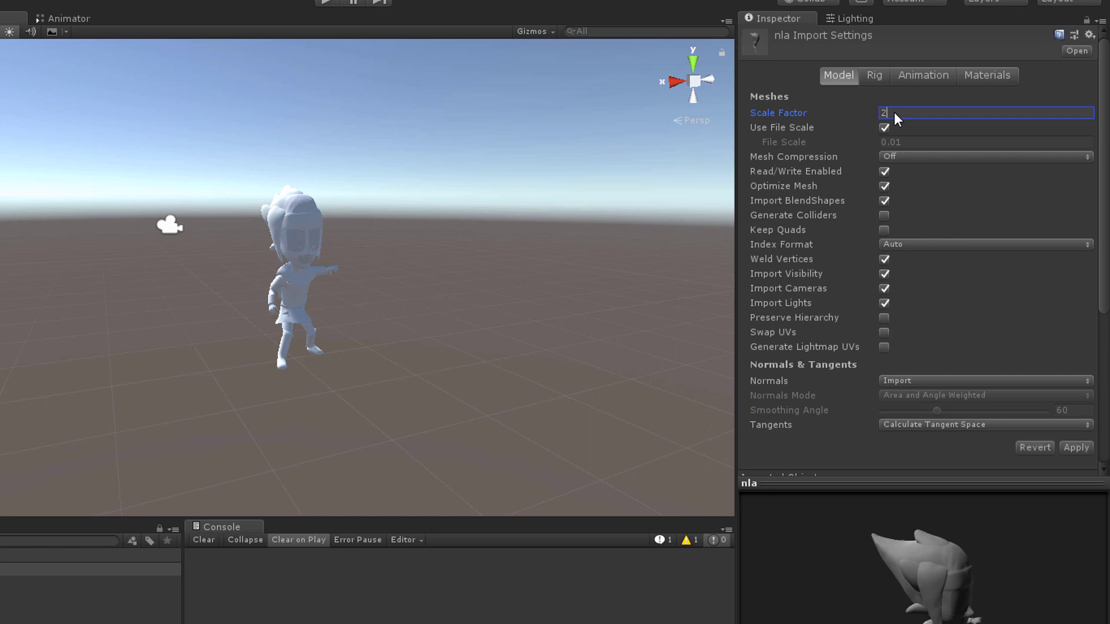
key(Tab)
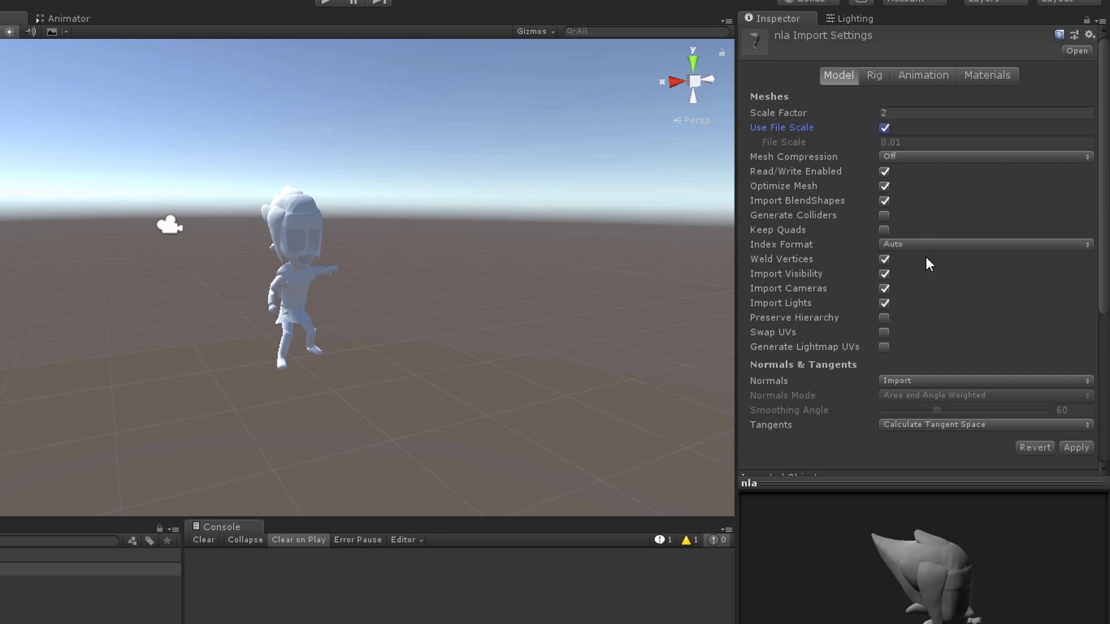
click(1068, 446)
middle_drag(458, 221, 459, 266)
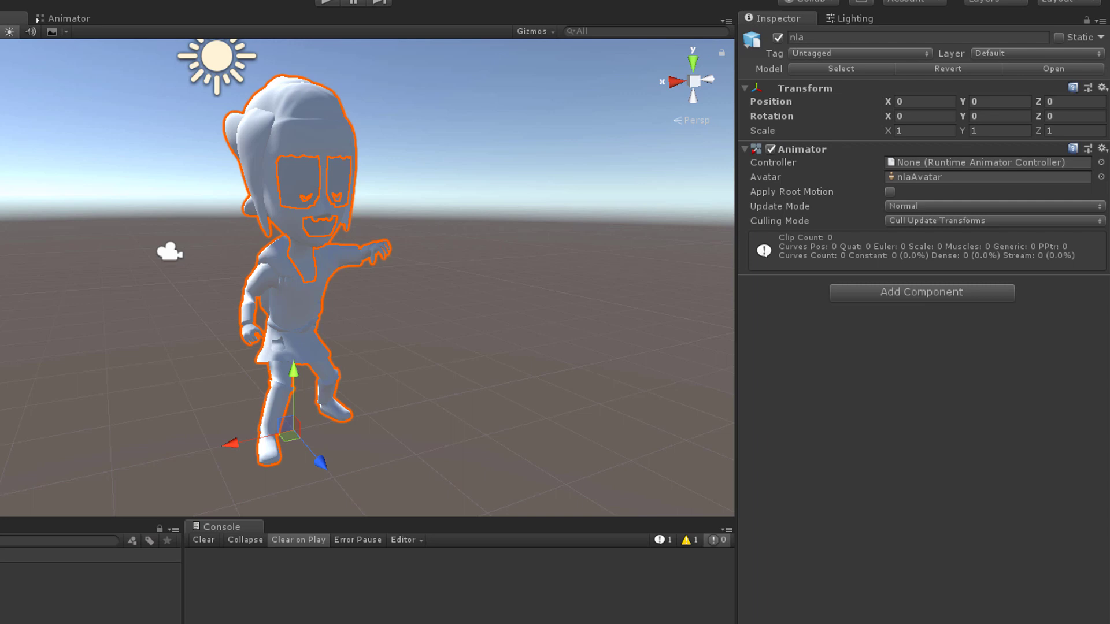
click(87, 570)
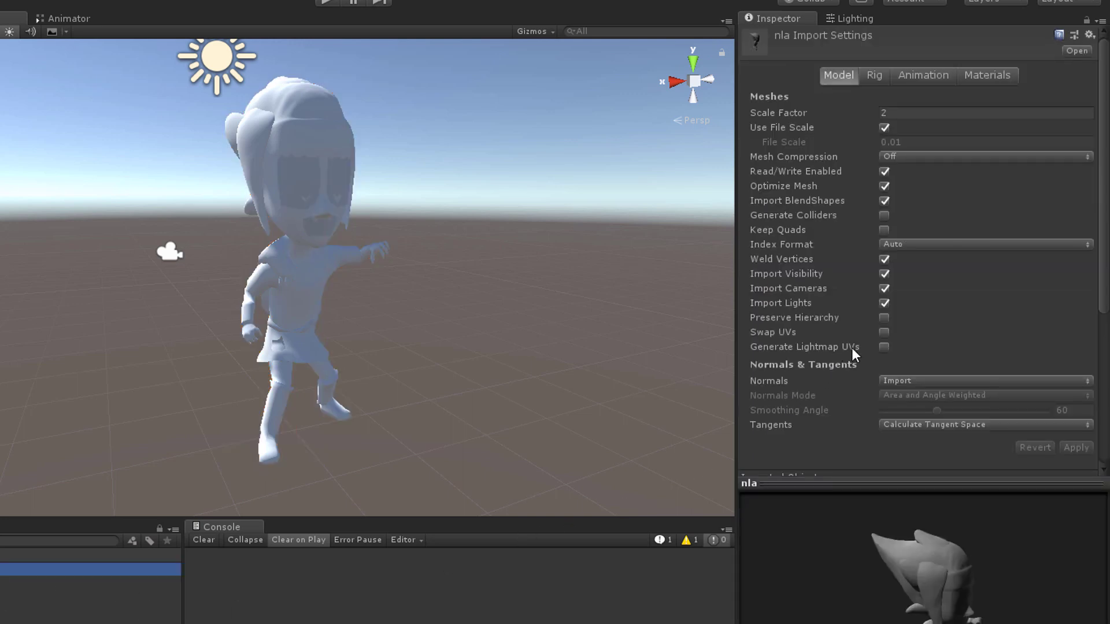
click(884, 347)
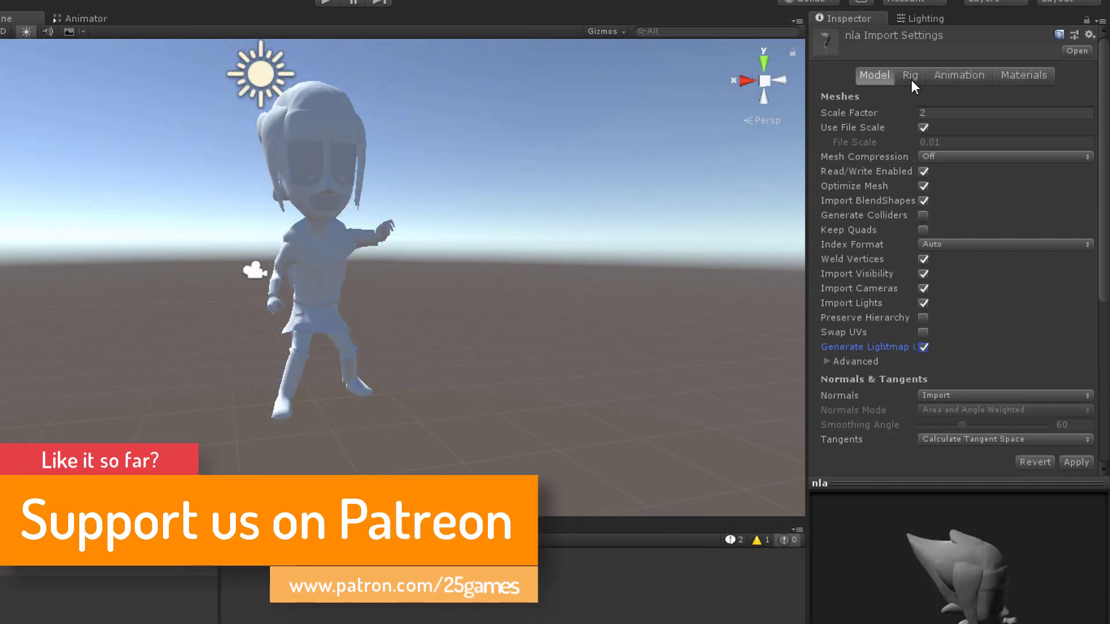
Step: In the Rig tab, choose metarig/root/hips_raw as the Root node
click(911, 80)
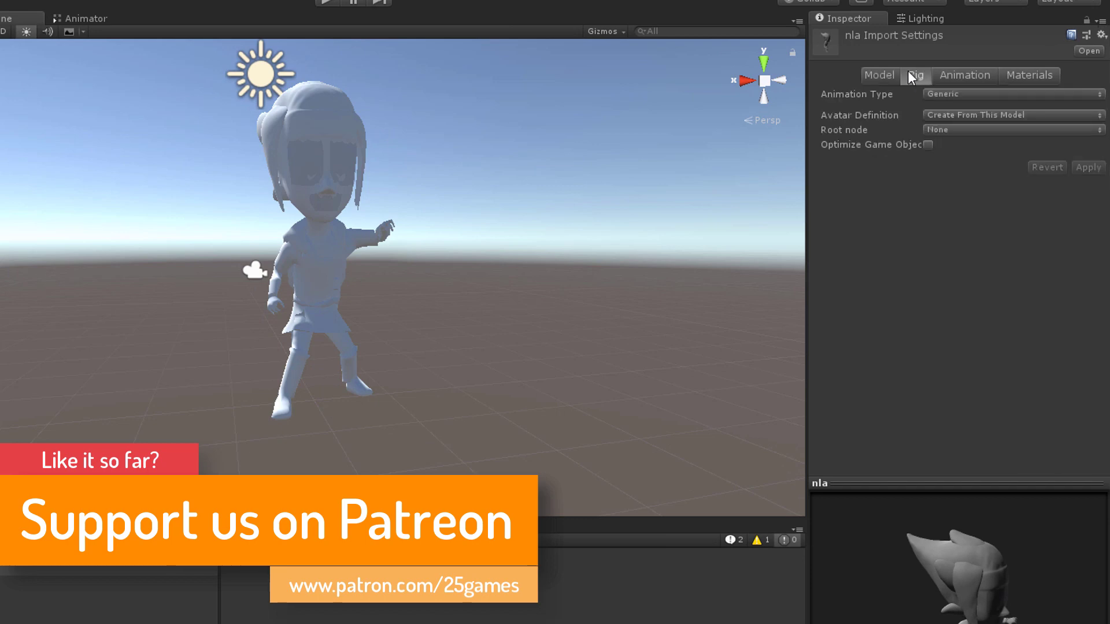
click(934, 132)
mouse_move(1005, 183)
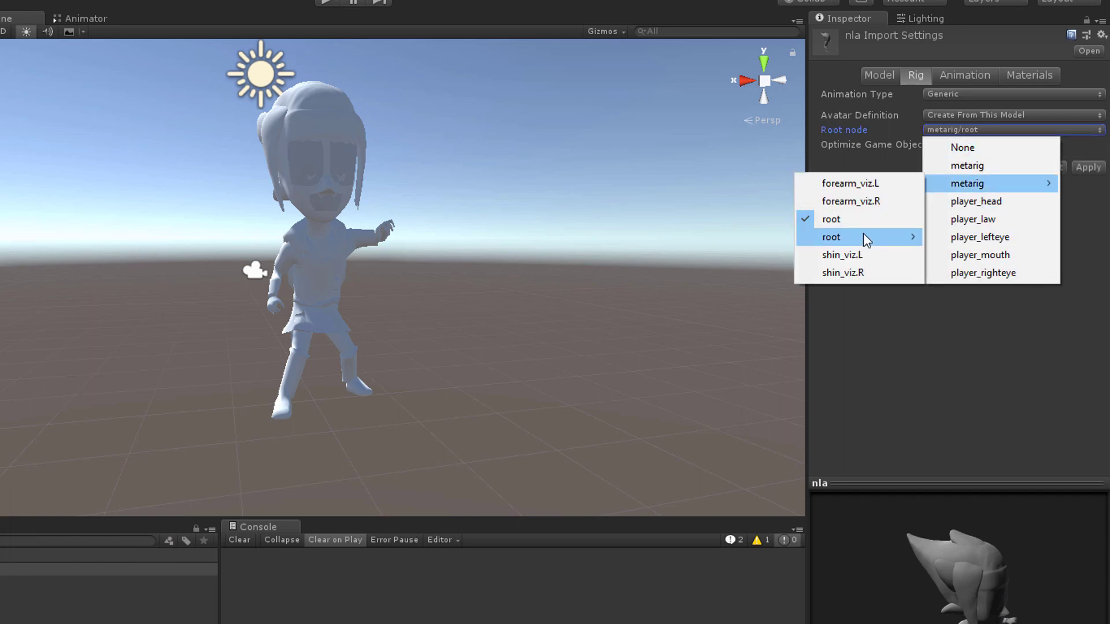
mouse_move(863, 234)
click(963, 523)
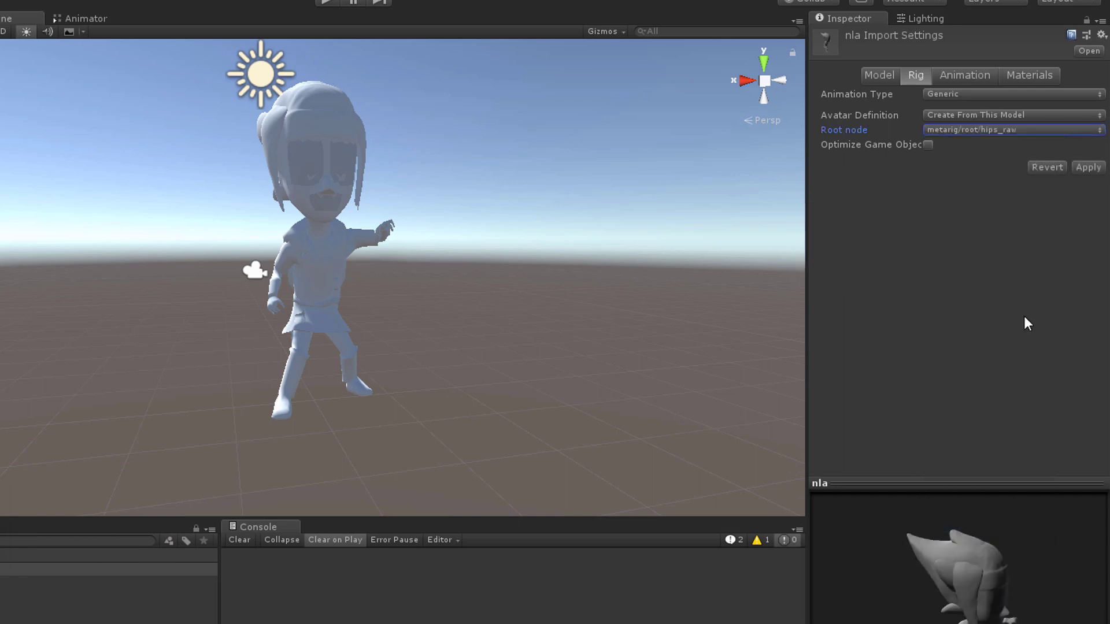
click(958, 79)
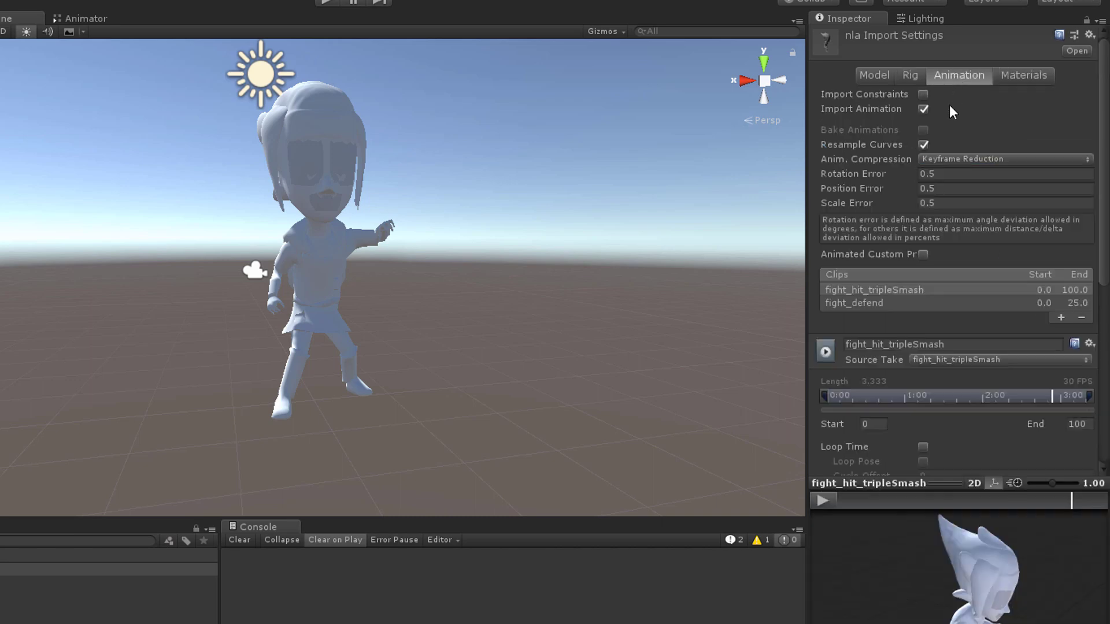
Step: Select fight_hit_tripleSmash and enable Bake Into Pose for root rotation and root height
click(886, 302)
click(887, 290)
scroll(890, 300, down, 5)
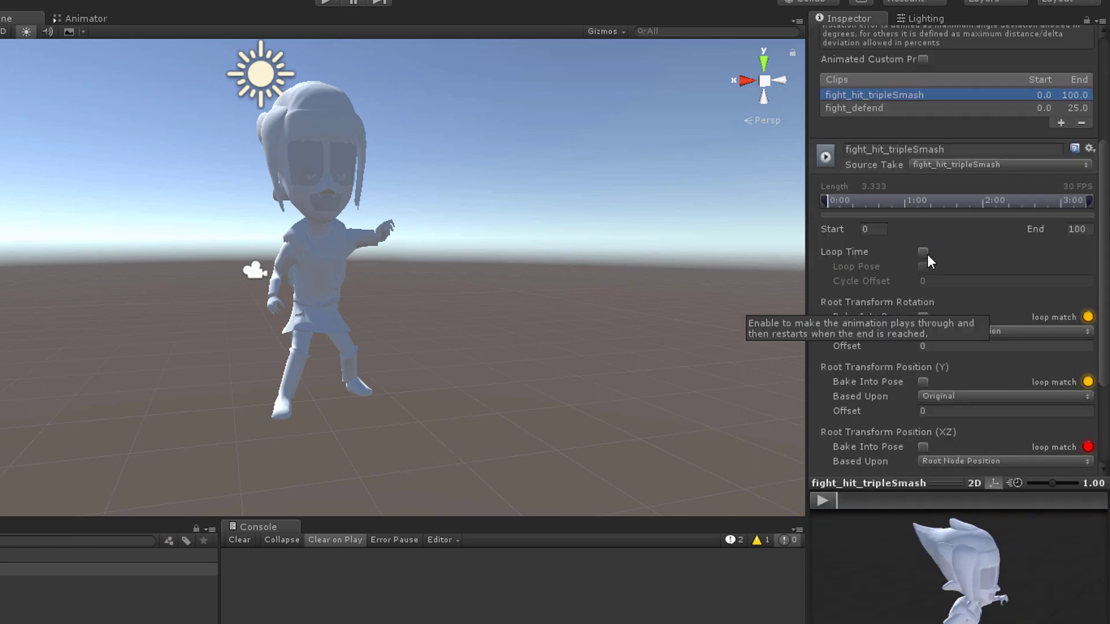
click(923, 252)
click(924, 252)
scroll(923, 291, down, 3)
click(924, 172)
click(923, 239)
mouse_move(856, 501)
mouse_down()
mouse_move(1049, 501)
mouse_move(844, 502)
mouse_move(884, 495)
mouse_up()
Step: Add an event with function name Hit to the fight_hit_tripleSmash clip
click(815, 386)
scroll(818, 373, down, 3)
click(824, 307)
click(958, 332)
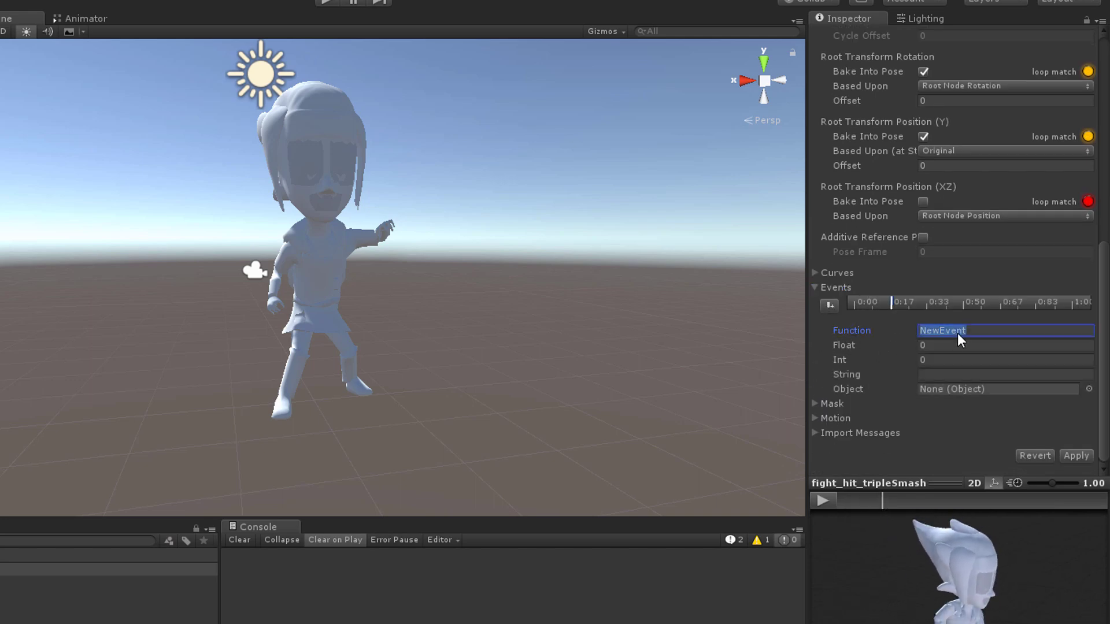
text(Hit)
key(Tab)
click(814, 287)
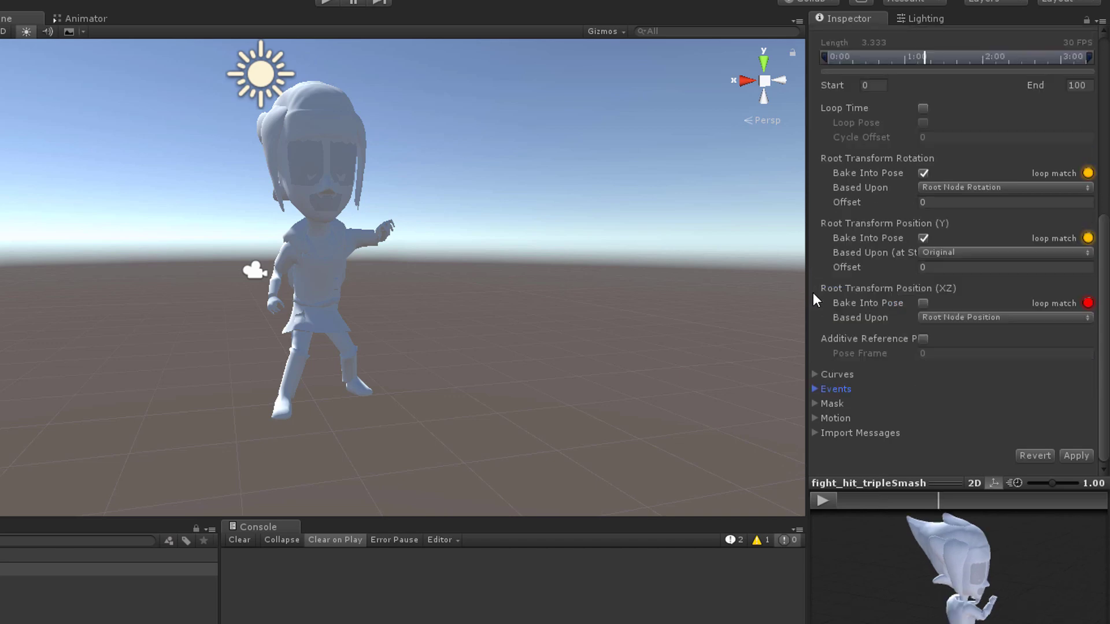
Step: Add a keyed curve to the clip and rename it HitTripleSmashCurve
click(815, 374)
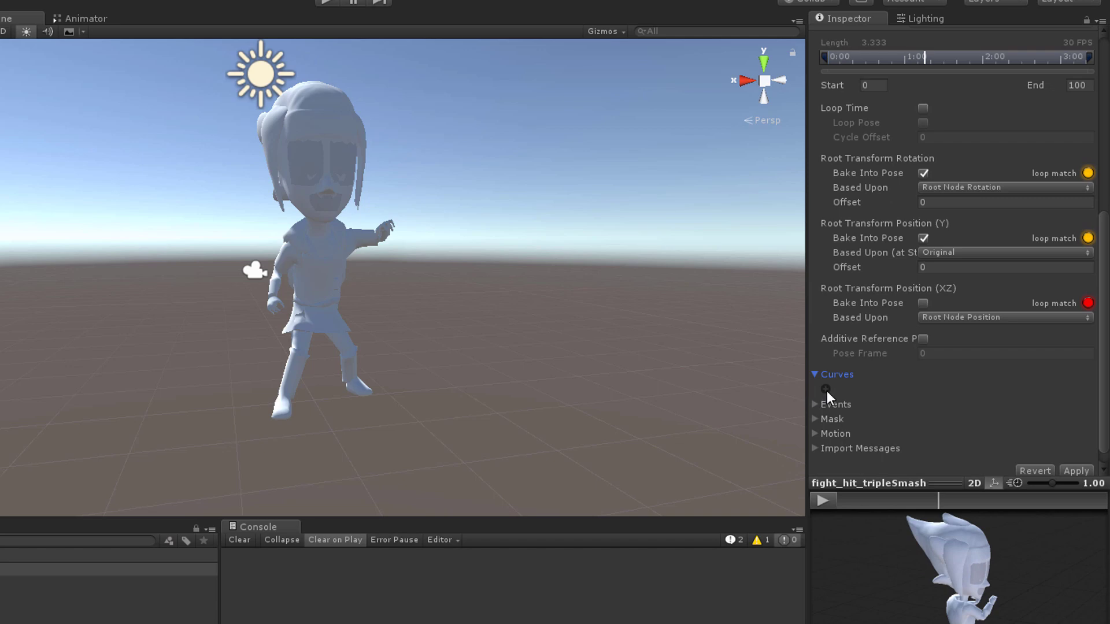
click(826, 390)
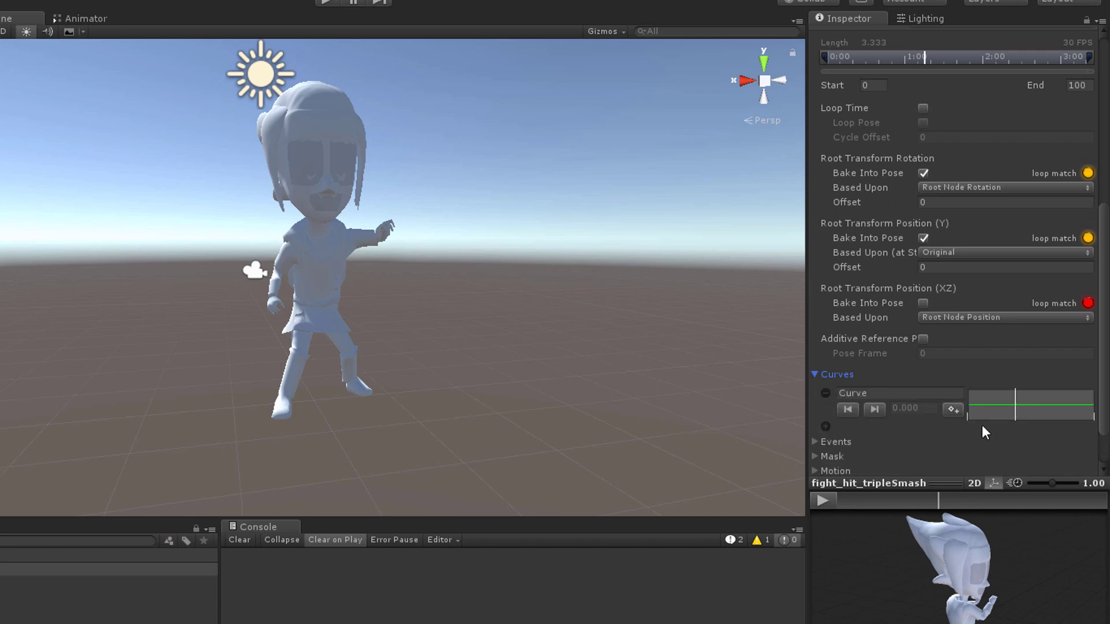
click(956, 410)
drag(925, 502, 881, 502)
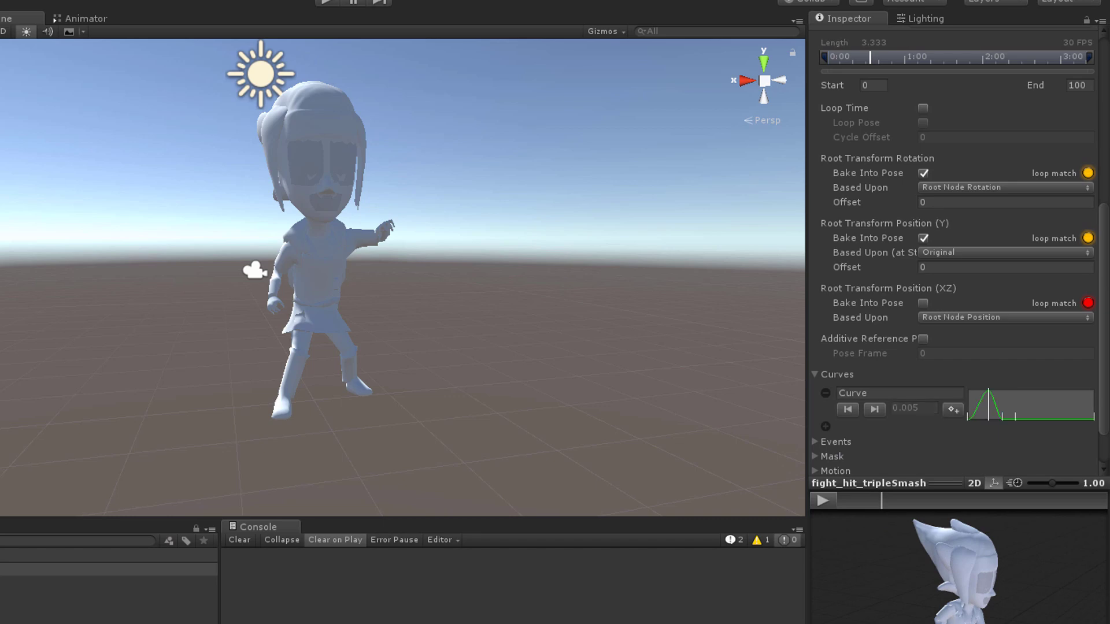
click(850, 393)
Step: Enter HitTripleSmashCurve, then view the material import settings, toggling material import off and back on
text(HitTripleSmashCurve)
scroll(903, 128, up, 10)
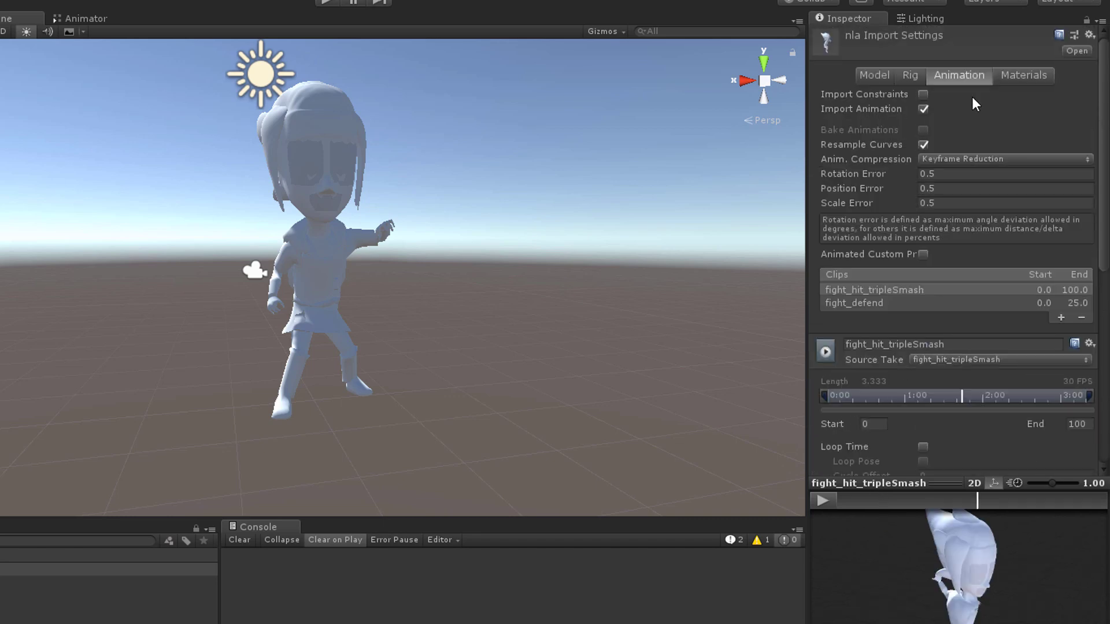
click(1014, 77)
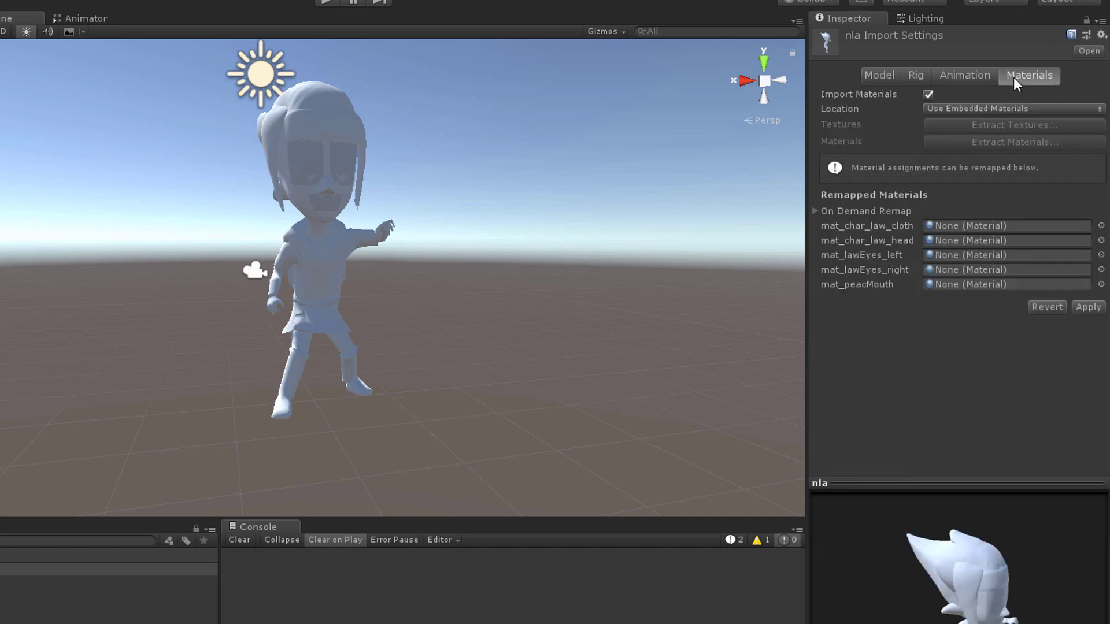
click(926, 93)
click(926, 93)
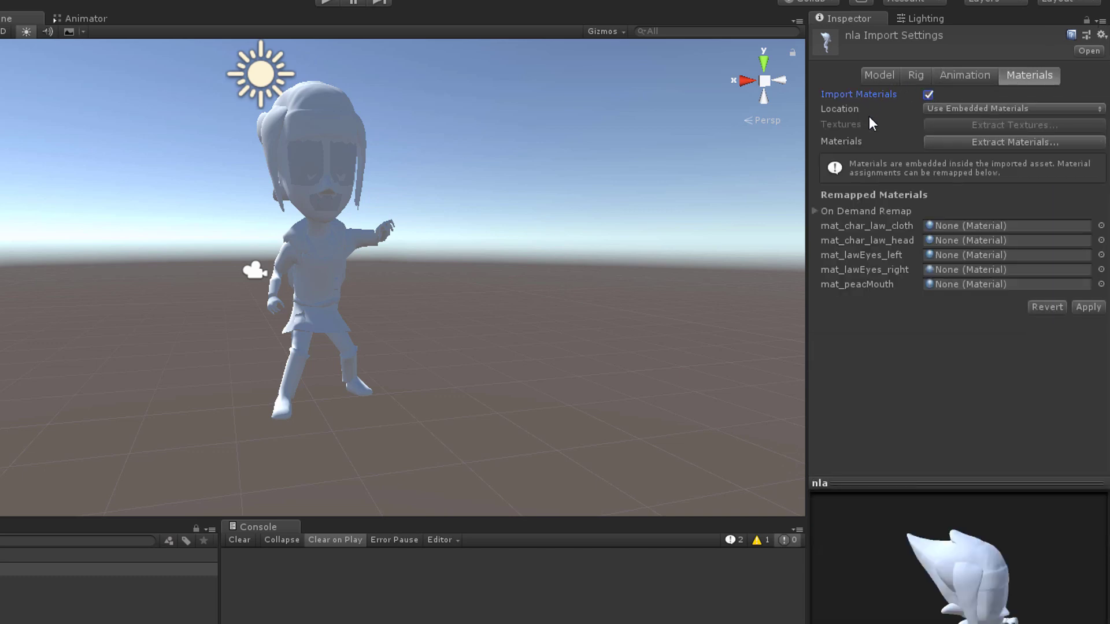
Step: Extract the embedded materials into the Rigs folder and locate mat_char_law_head and mat_lawEyes_left
click(960, 141)
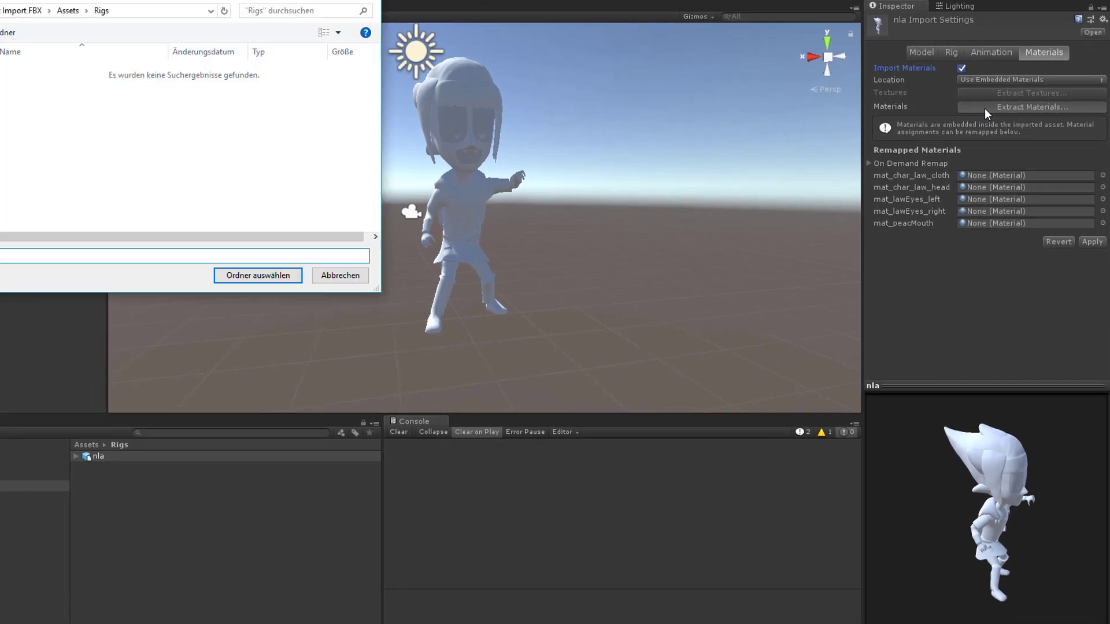
click(232, 275)
click(988, 185)
click(977, 199)
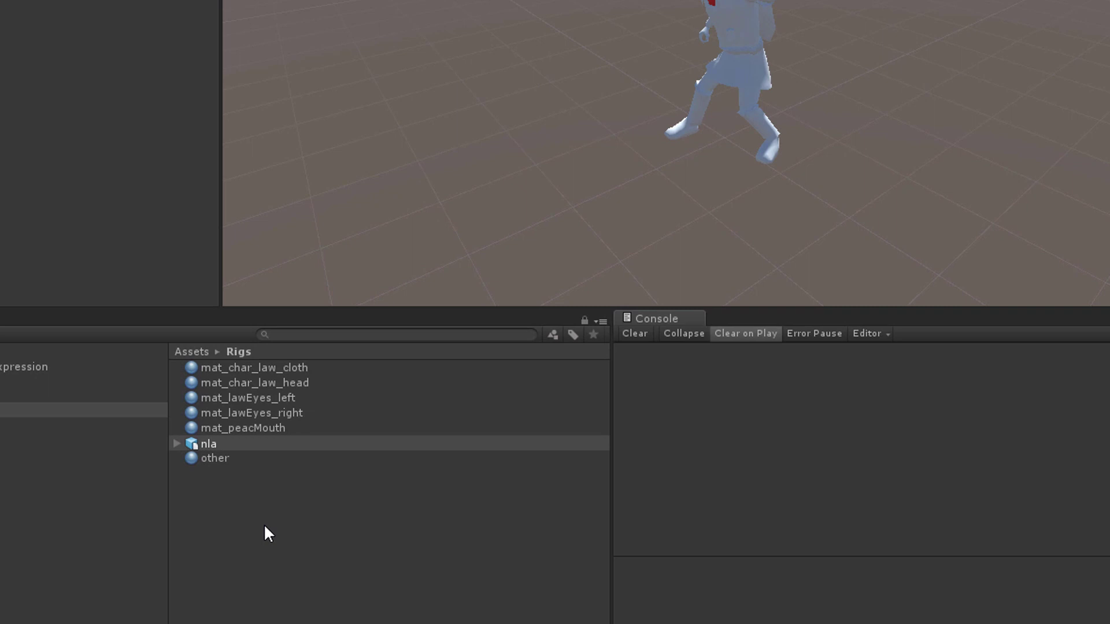
Step: Create a new Avatar Mask asset named Mask
right_click(264, 524)
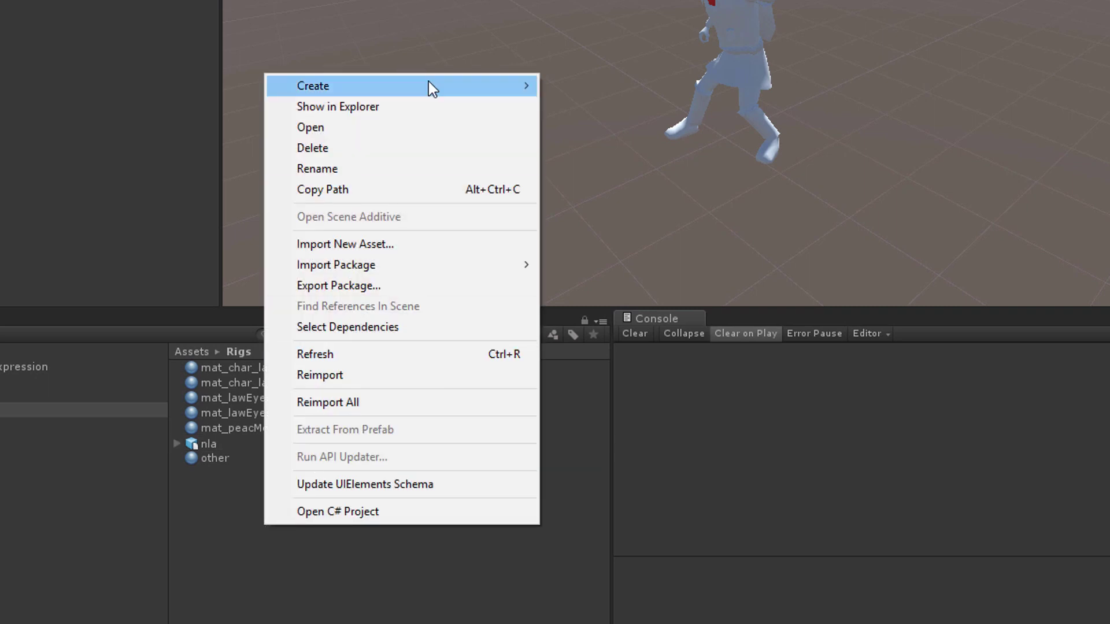
mouse_move(429, 81)
click(640, 478)
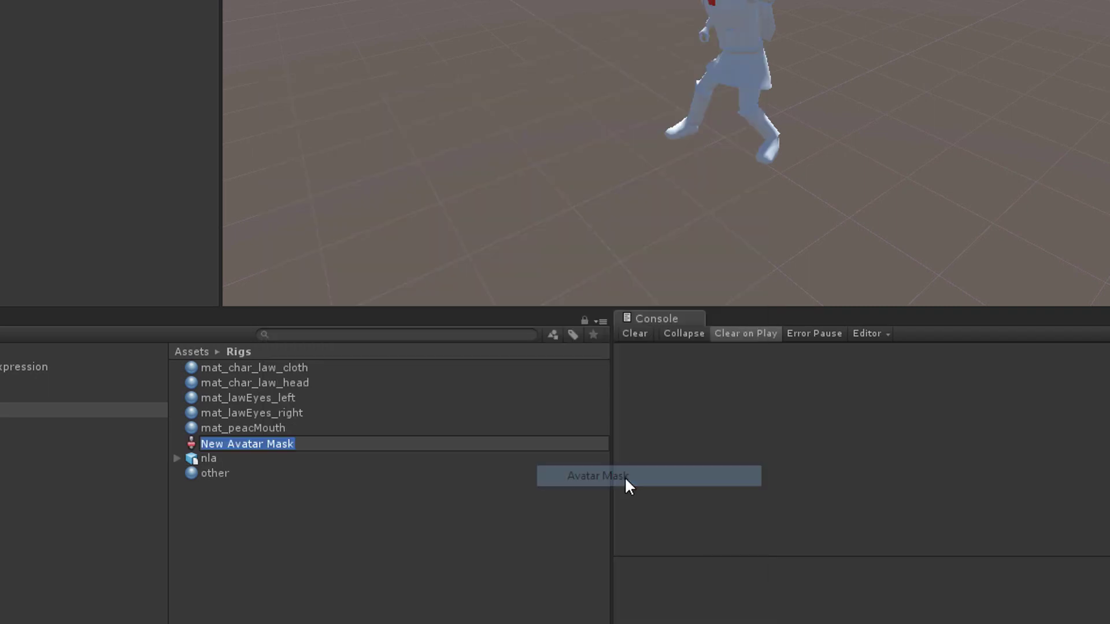
text(Mask)
key(Return)
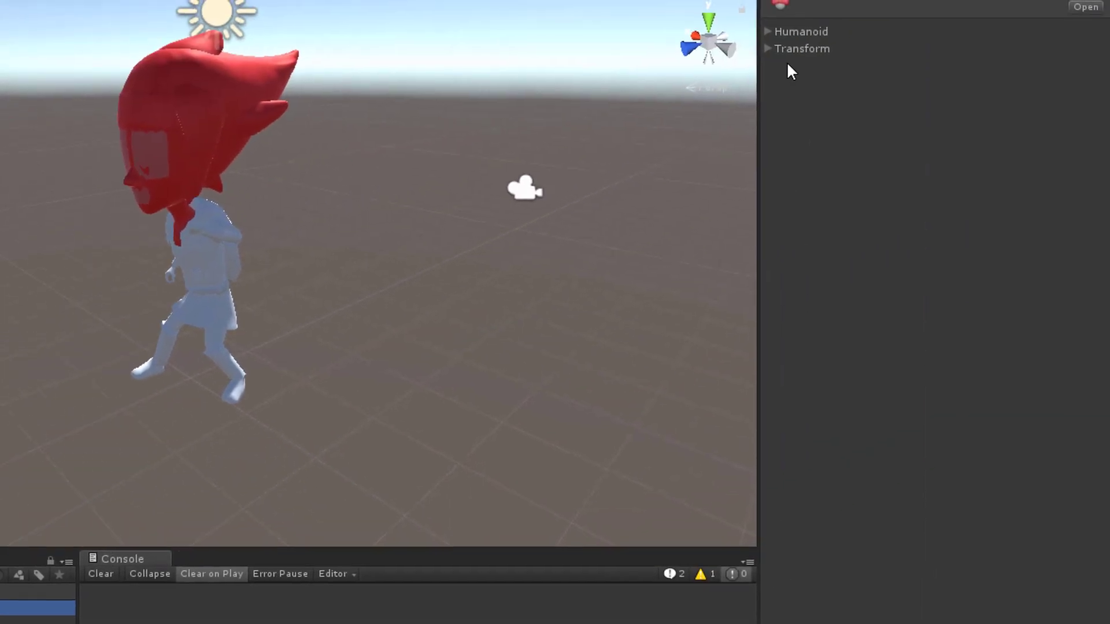
Step: Import the nlaAvatar skeleton into Mask, uncheck all bones, then enable only the hips_raw chain
click(768, 49)
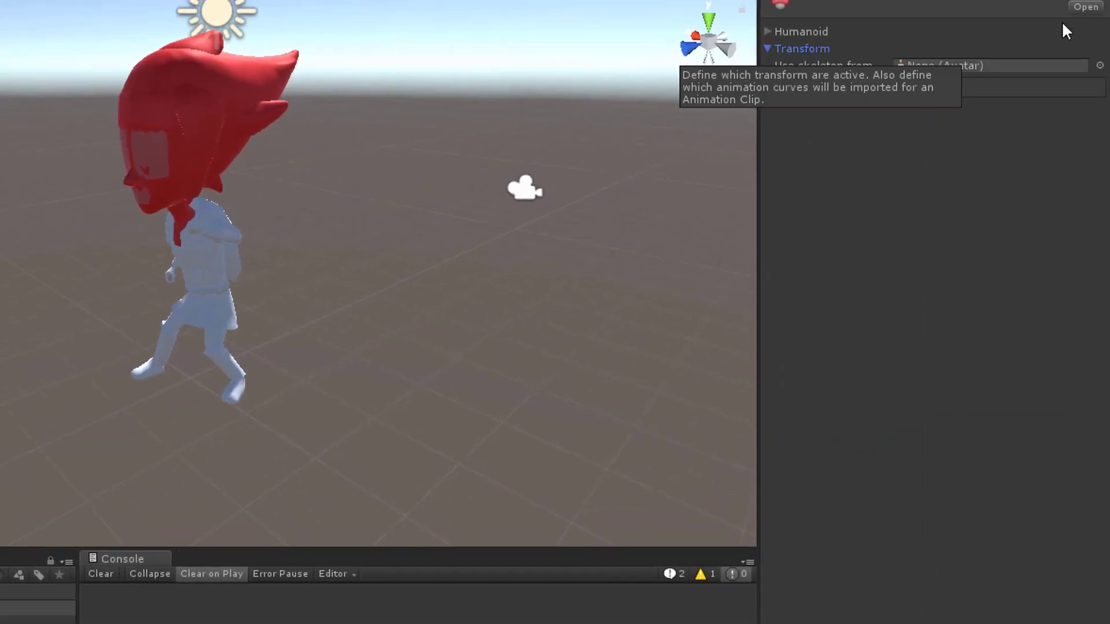
click(1101, 65)
click(134, 477)
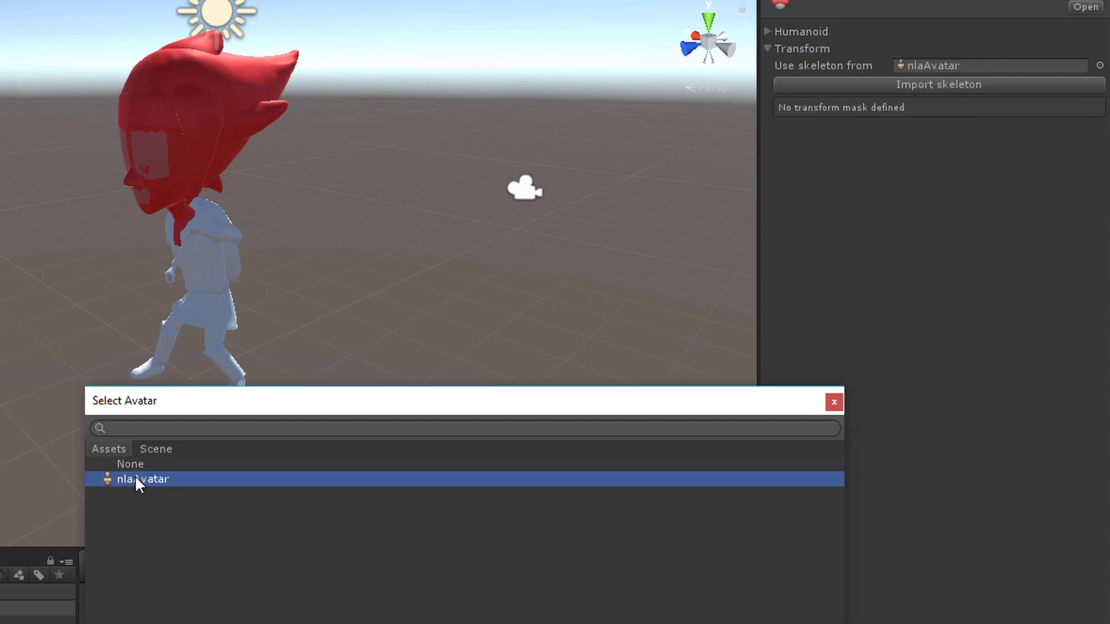
click(834, 399)
click(910, 87)
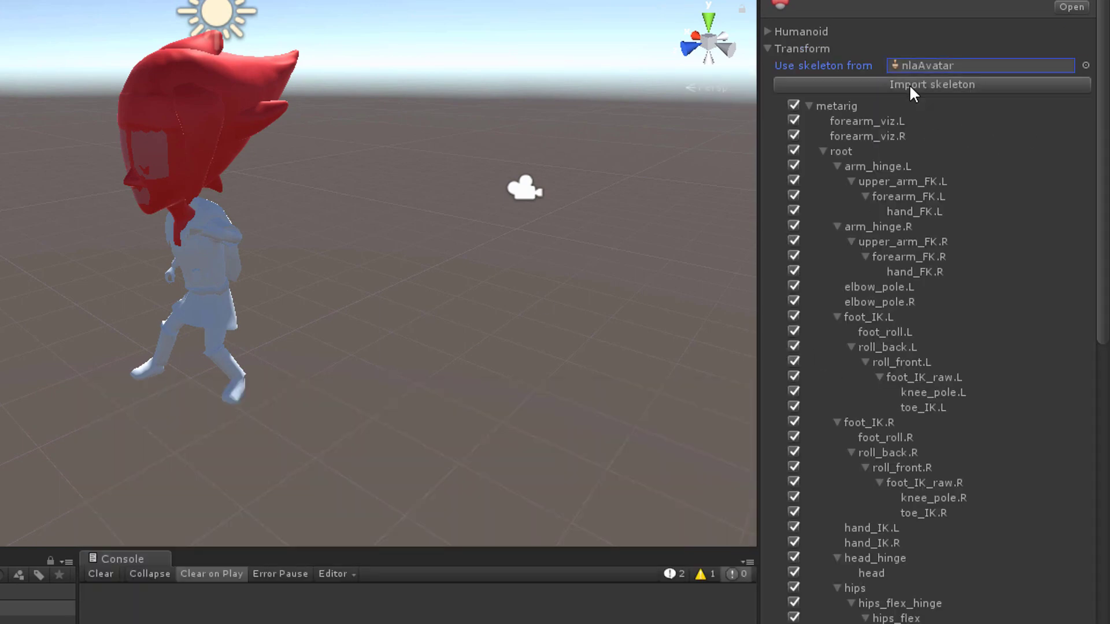
click(794, 105)
scroll(769, 102, down, 15)
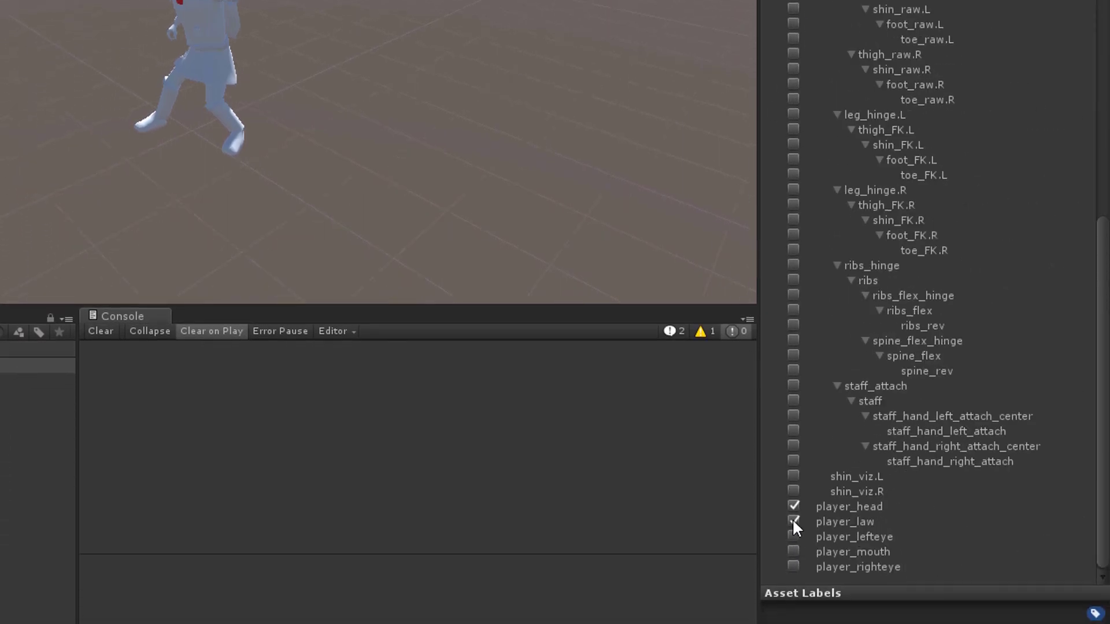
scroll(870, 141, up, 15)
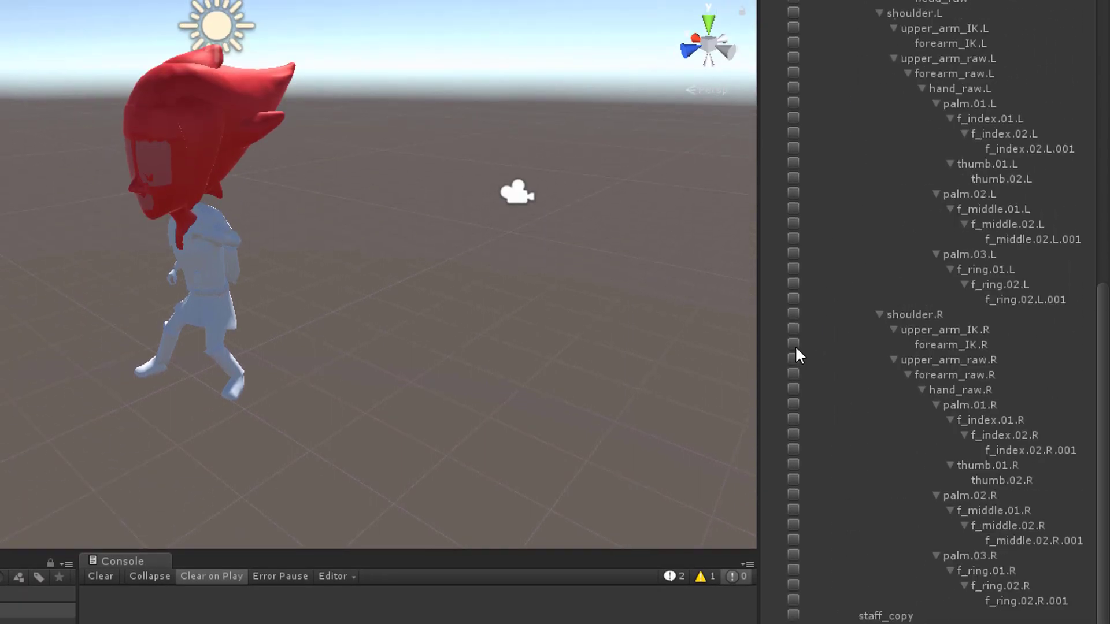
scroll(795, 345, up, 5)
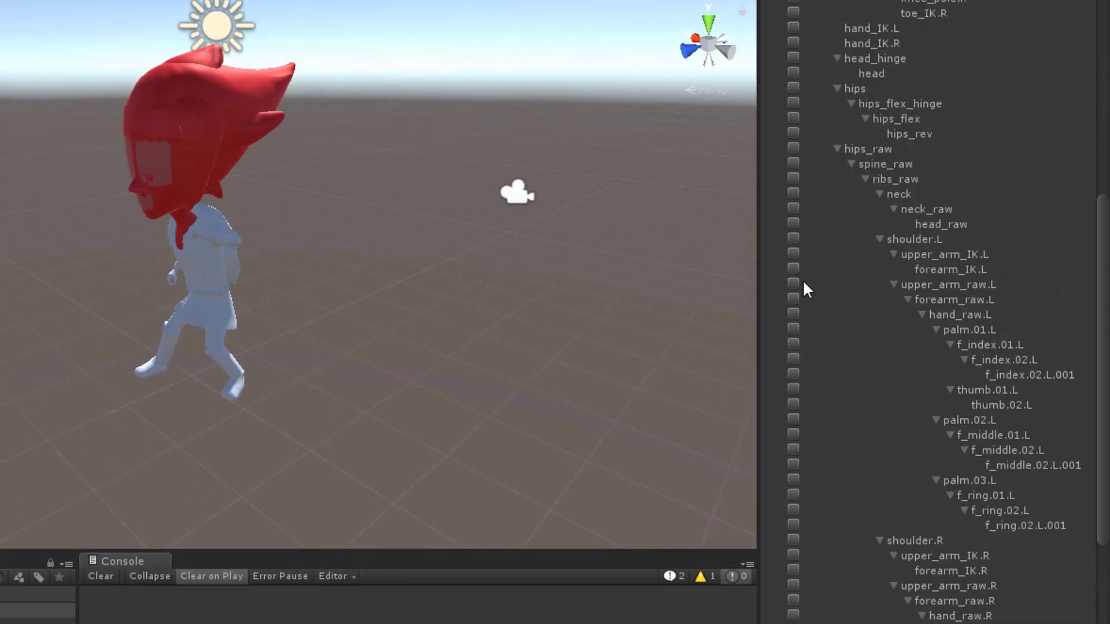
click(793, 149)
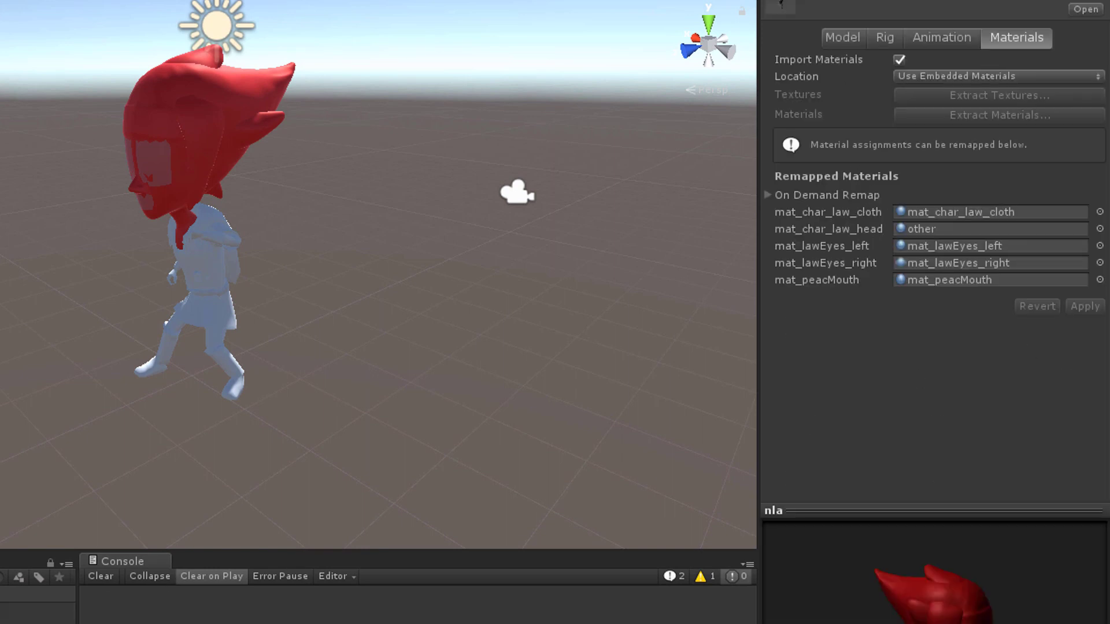
Step: Set fight_hit_tripleSmash's mask definition to Copy From Other Mask with Mask as source
click(931, 42)
scroll(918, 287, down, 5)
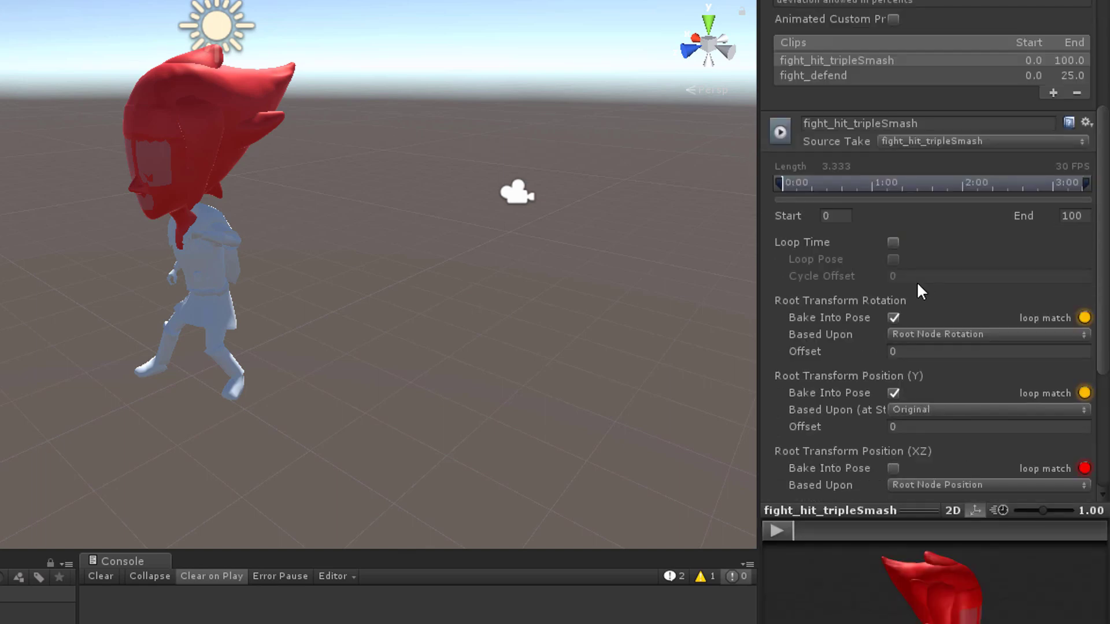
scroll(919, 292, down, 5)
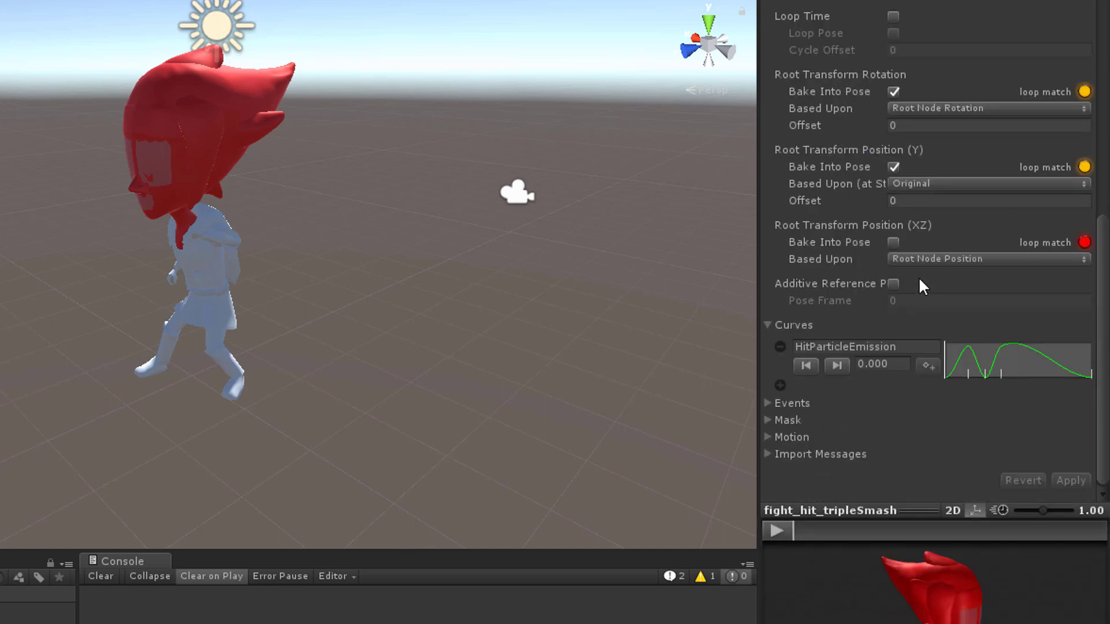
click(769, 421)
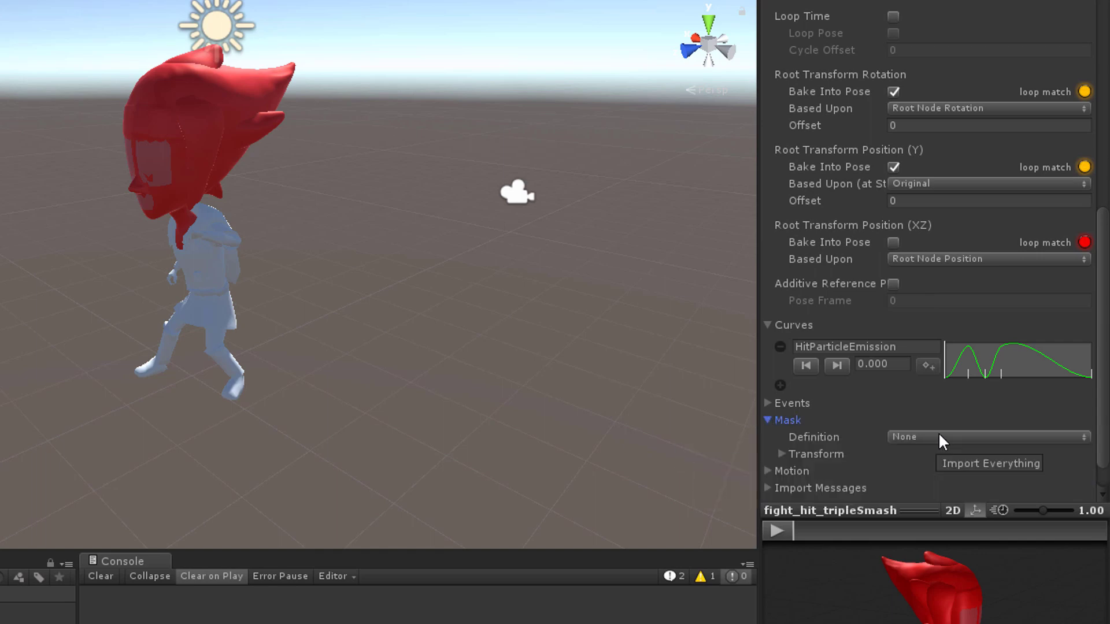
click(944, 438)
click(960, 479)
scroll(1095, 399, down, 2)
click(1086, 401)
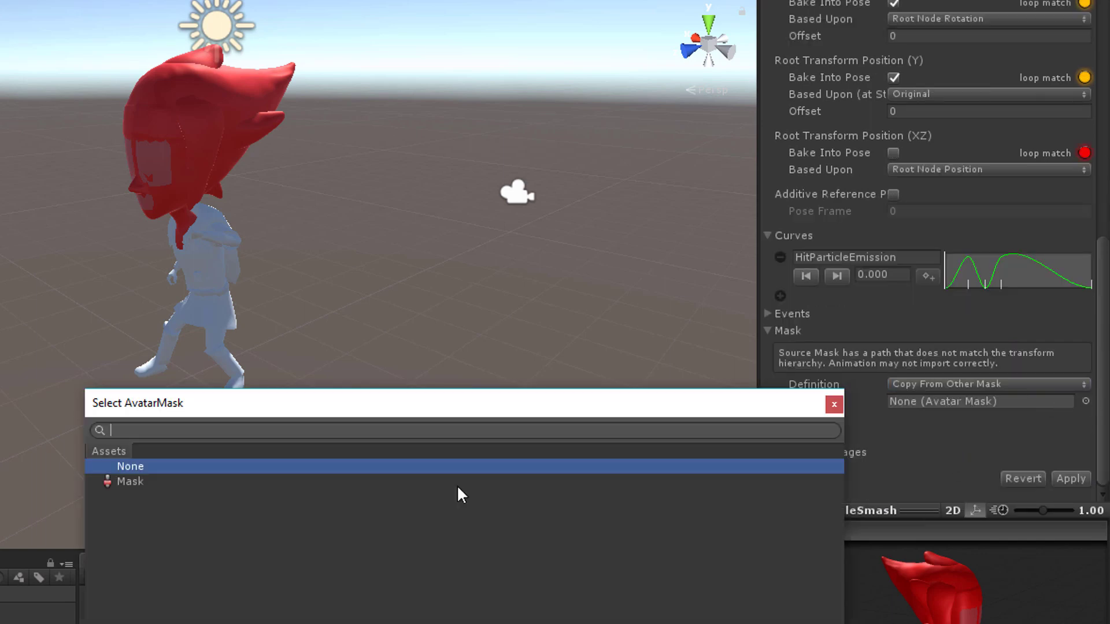
double_click(129, 483)
Step: Give fight_defend the same Copy From Other Mask setting, using Mask as source
scroll(877, 257, up, 8)
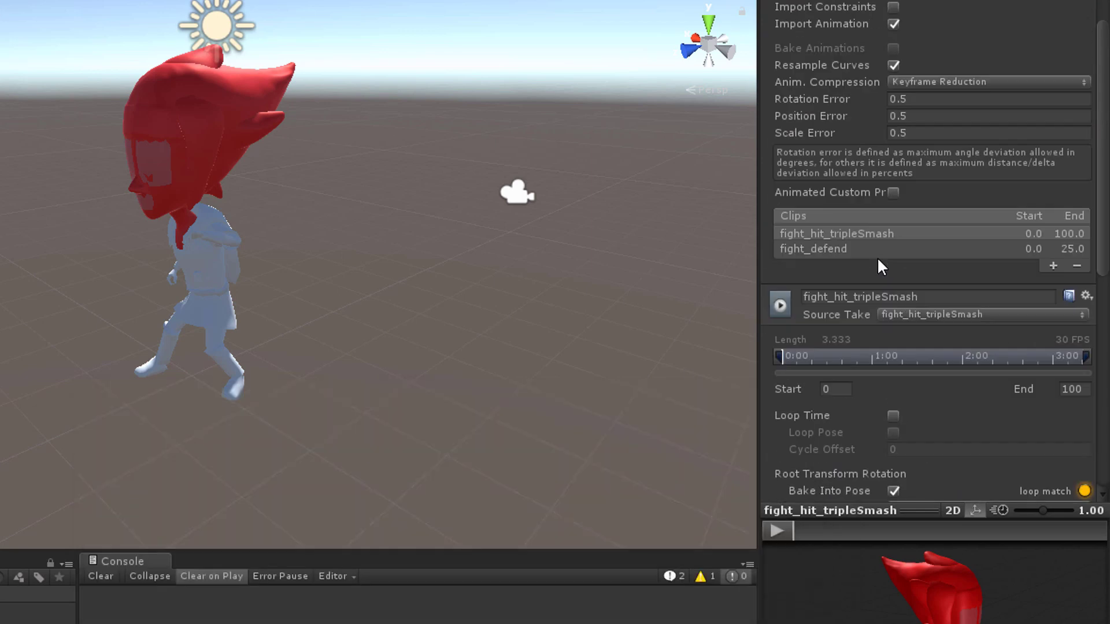
click(859, 247)
scroll(875, 297, down, 7)
click(902, 401)
click(915, 439)
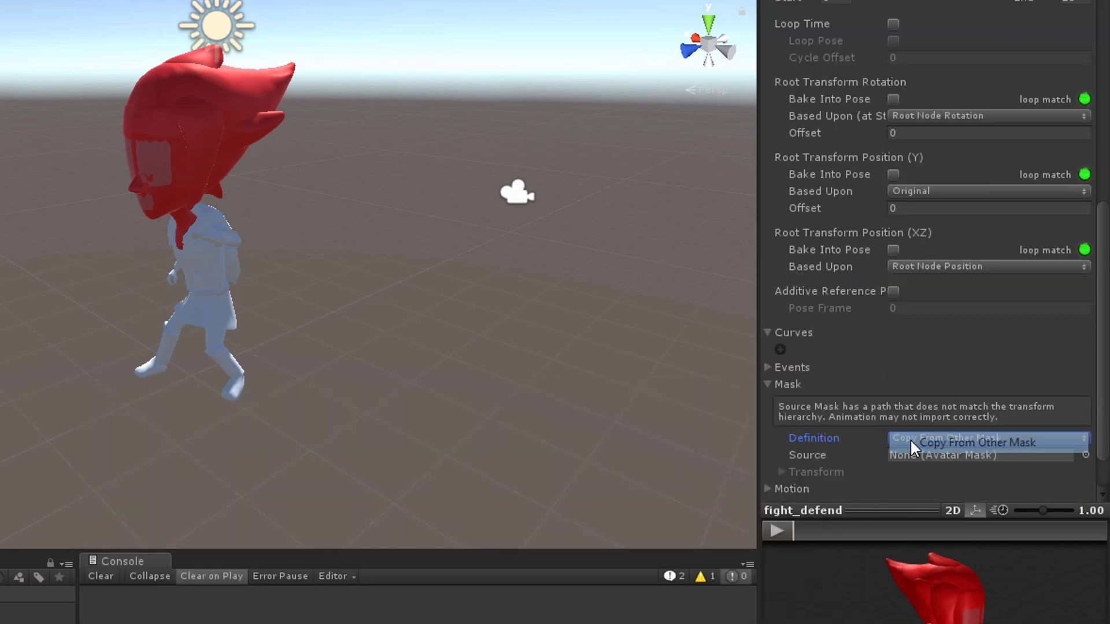
click(1085, 455)
double_click(144, 488)
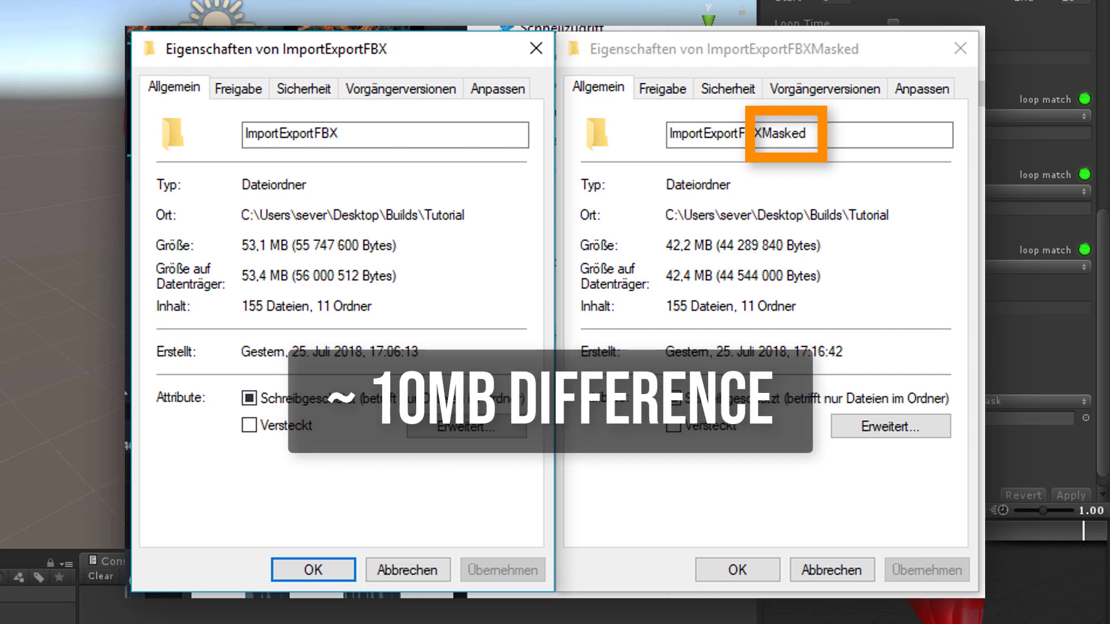
Step: Select the fight_hit_tripleSmash row in the Clips list
scroll(1041, 261, up, 10)
click(1035, 286)
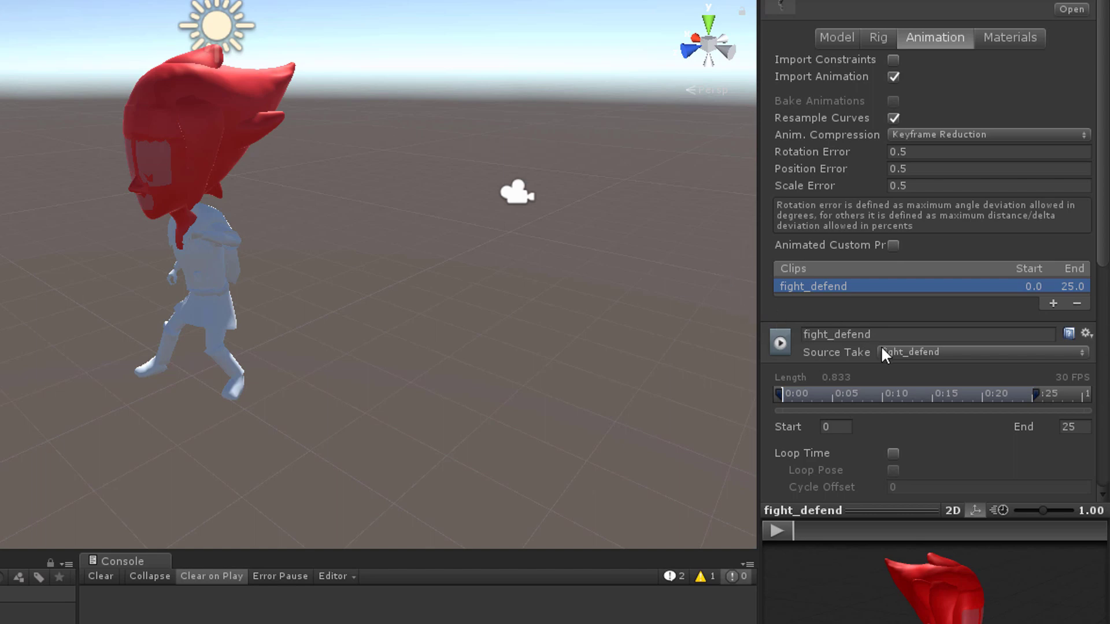
Step: Add a new clip after fight_defend with fight_hit_tripleSmash as its Source Take
click(907, 353)
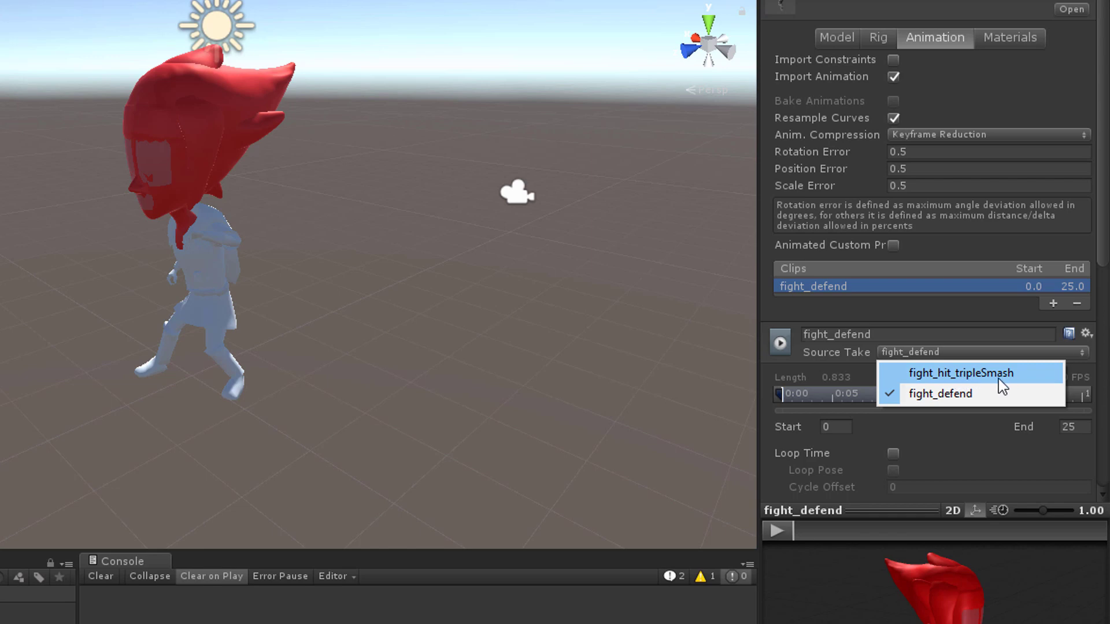
click(988, 314)
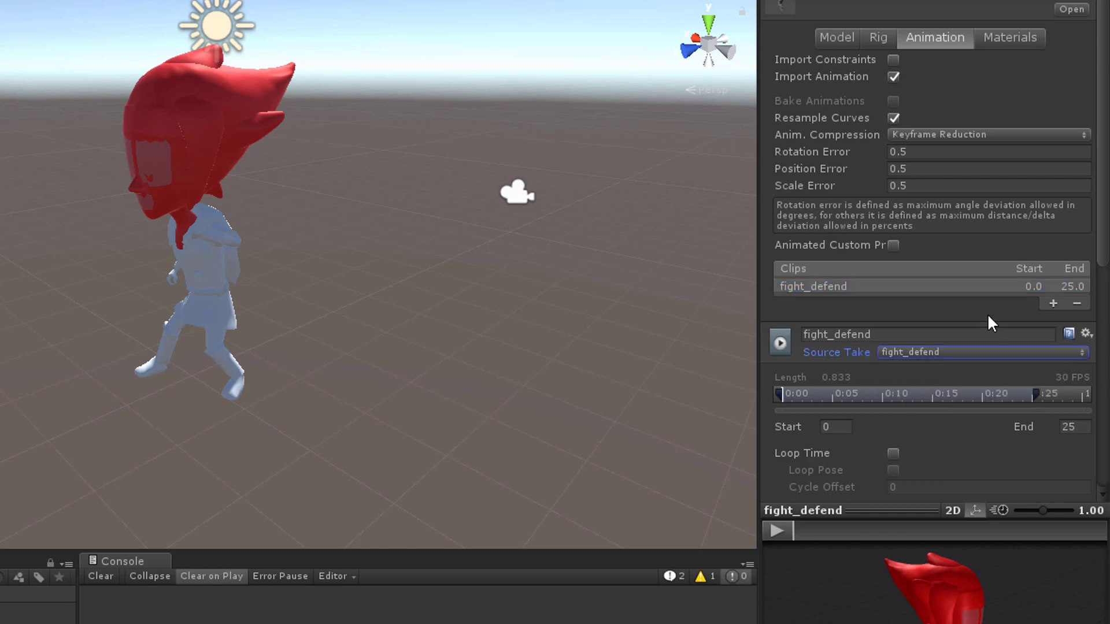
click(1053, 303)
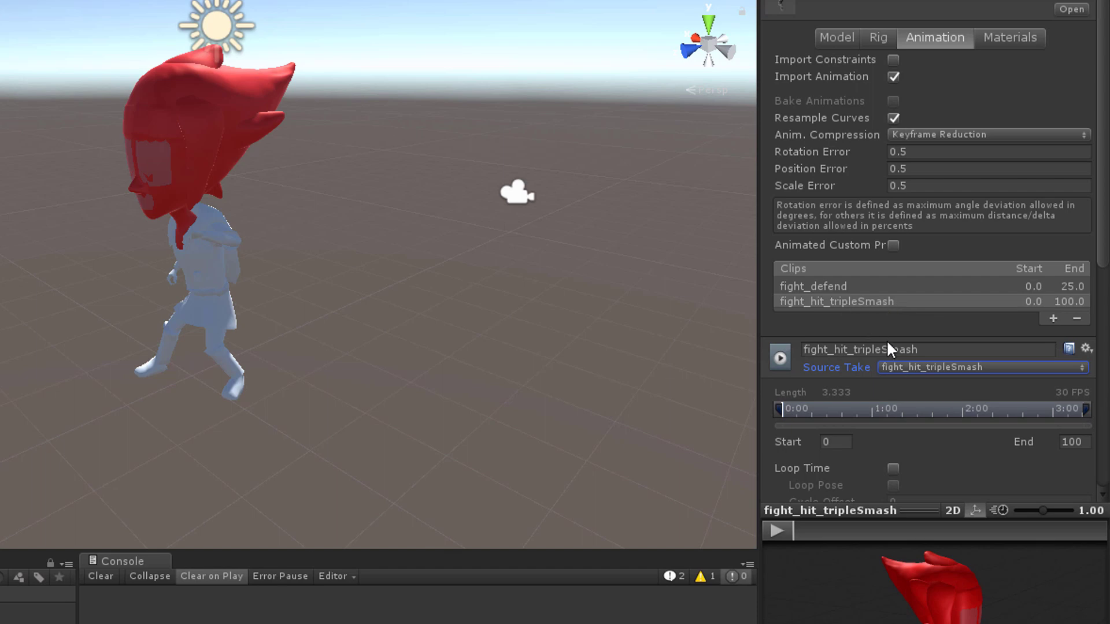
click(903, 367)
click(940, 393)
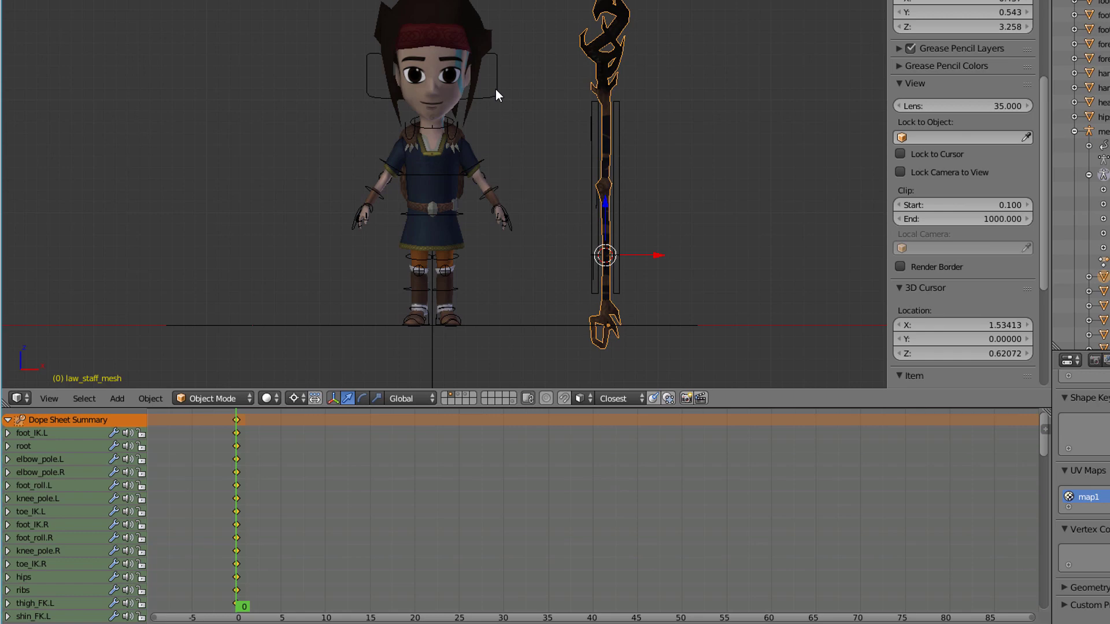
Step: In the metarig's Edit Mode, snap the cursor to the world origin and add a bone there
click(496, 92)
click(188, 401)
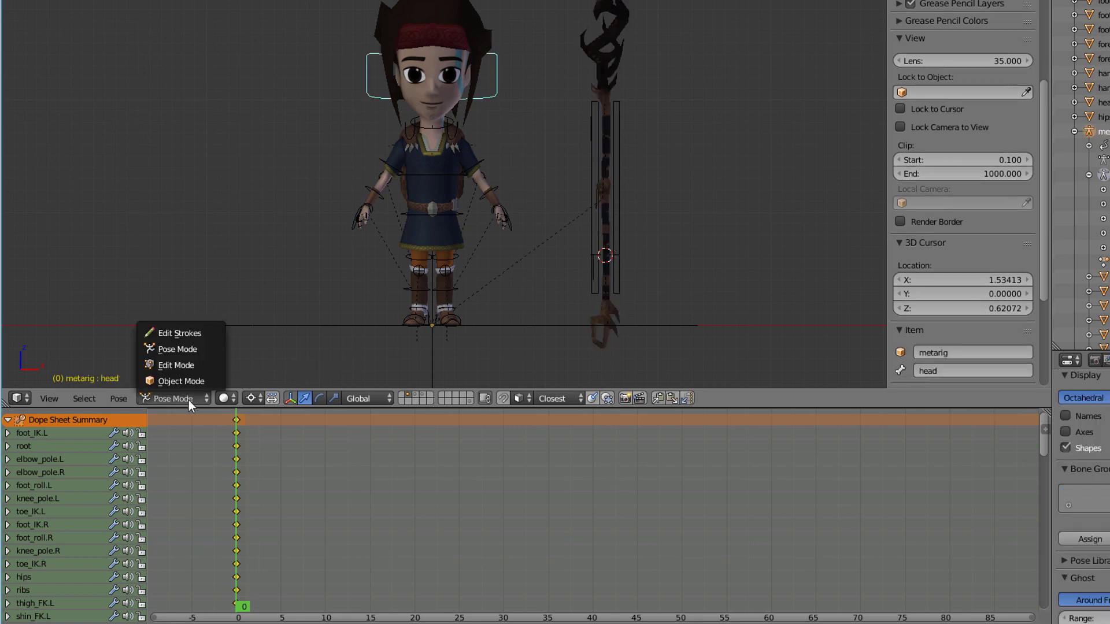
click(185, 366)
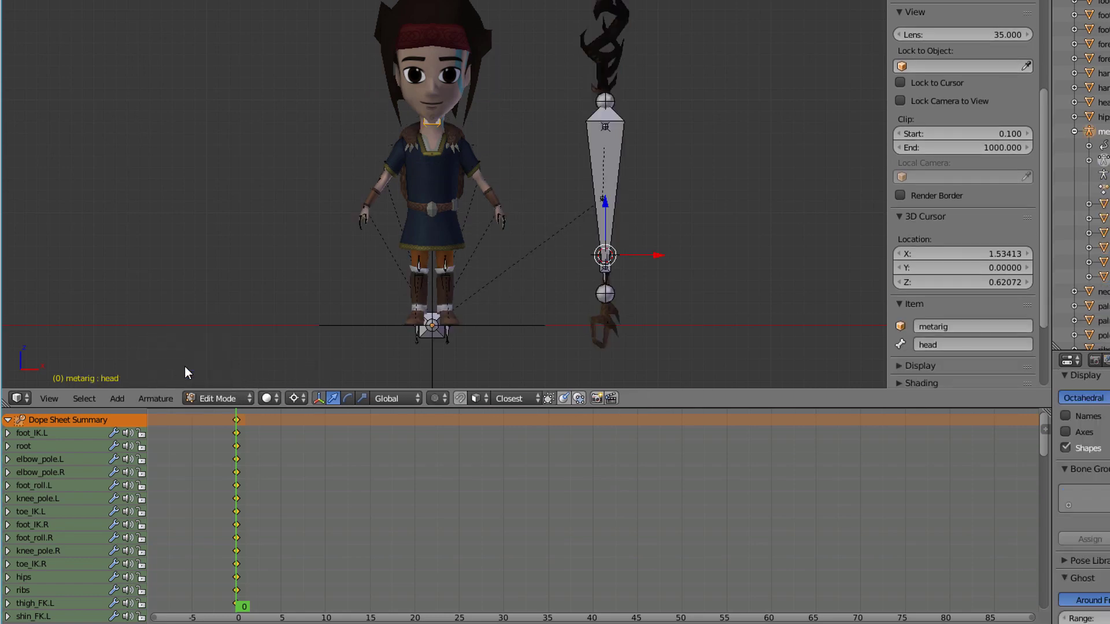
key(shift+s)
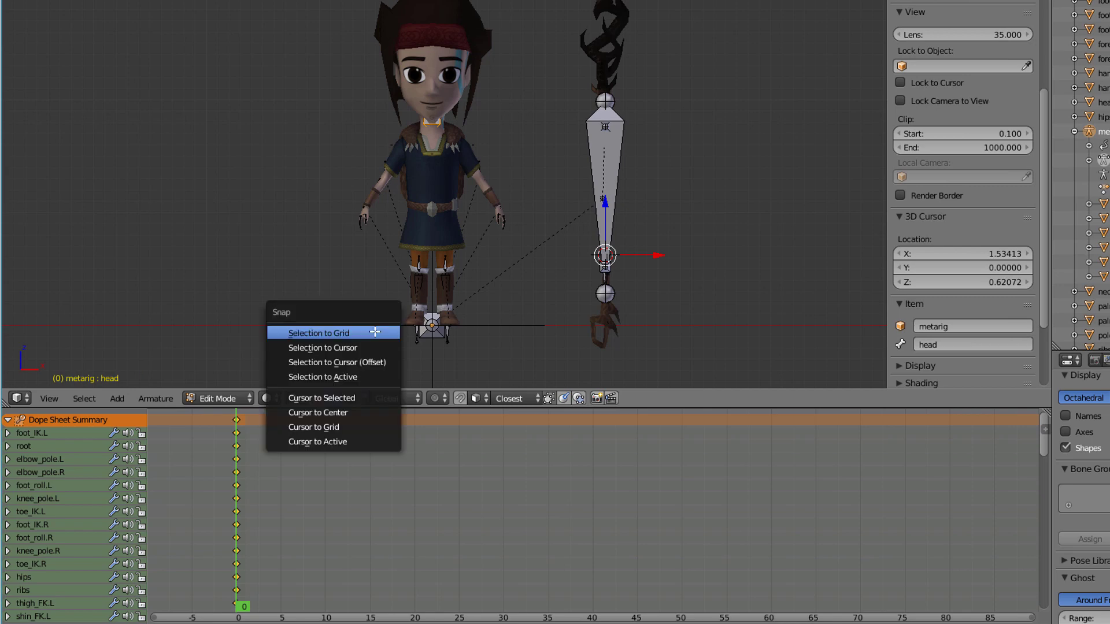
click(350, 412)
key(shift+a)
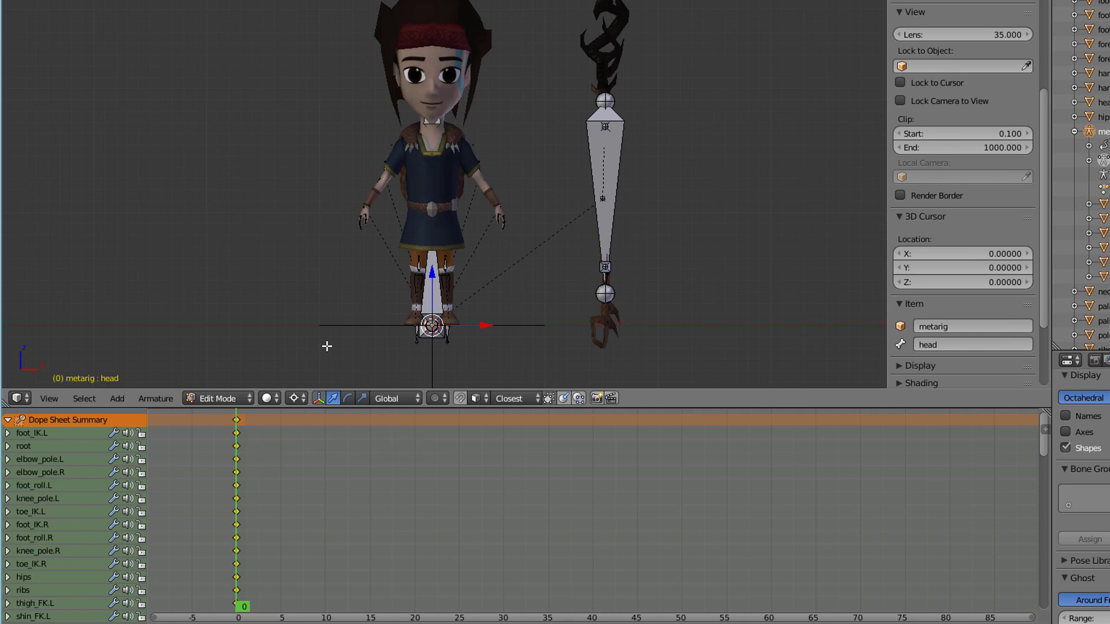
Step: In Pose Mode, key the new bone at frame 0, move it left and key it at frame 15
click(217, 398)
click(228, 349)
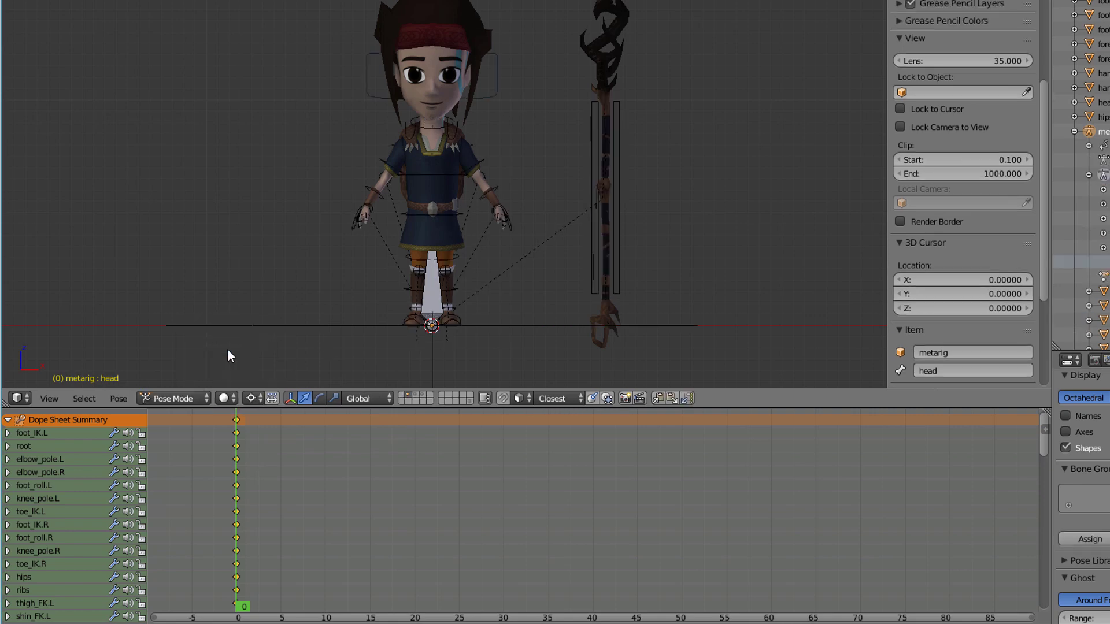
right_click(424, 306)
scroll(944, 127, up, 5)
right_click(935, 13)
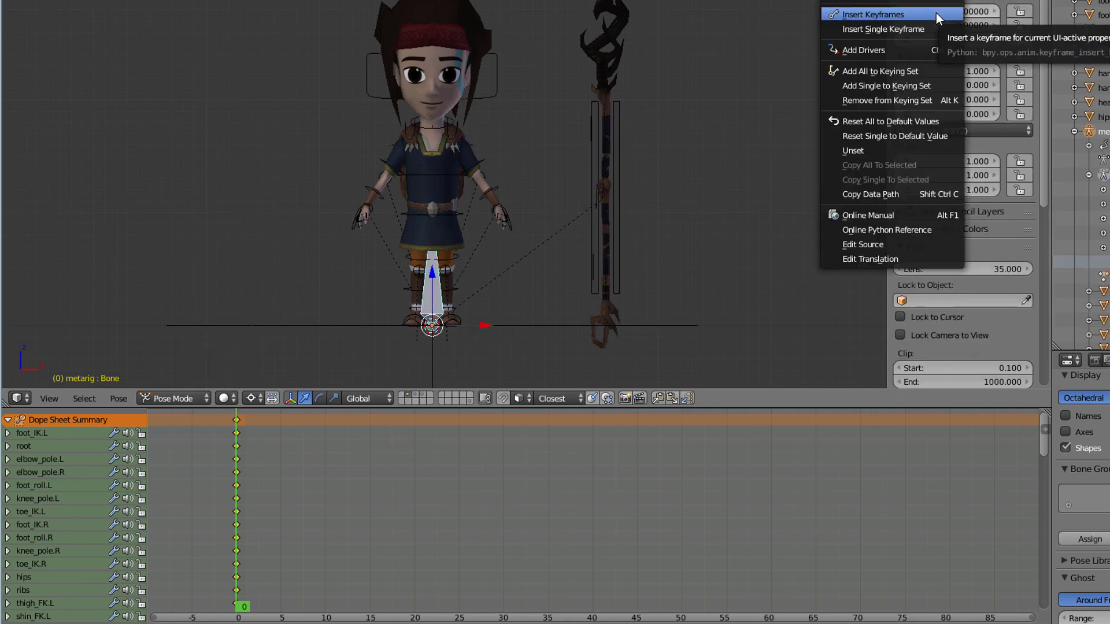
click(936, 12)
drag(252, 598, 370, 599)
key(g)
click(370, 324)
key(i)
scroll(363, 433, down, 2)
scroll(1033, 429, down, 10)
drag(594, 602, 416, 604)
key(shift+Left)
Step: Back in Edit Mode, delete the new bone from the armature
click(174, 399)
click(186, 369)
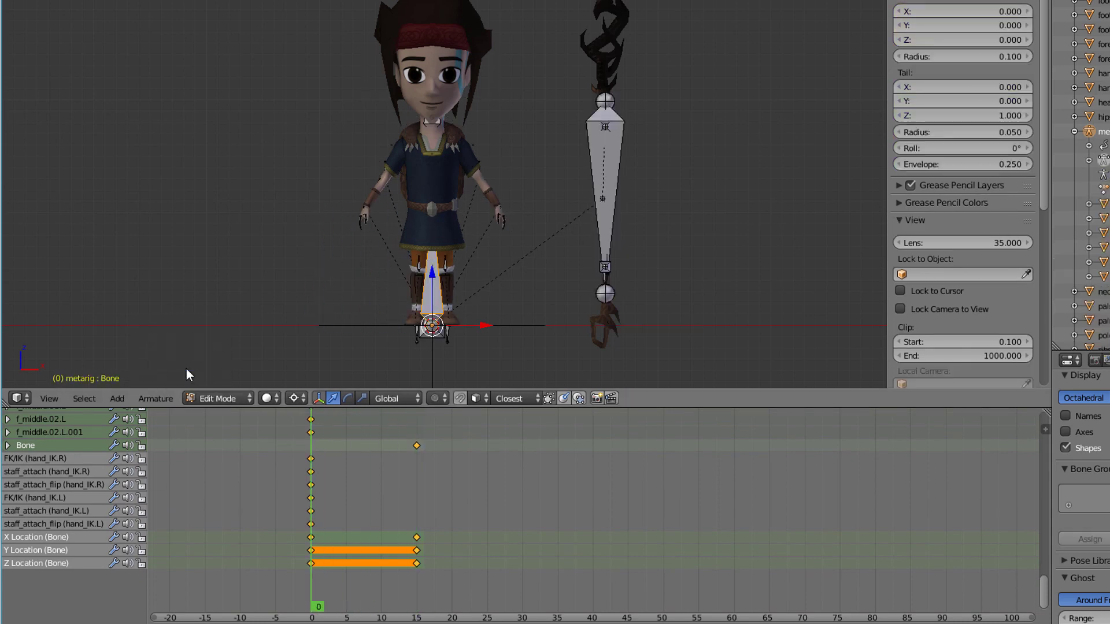
right_click(427, 311)
key(x)
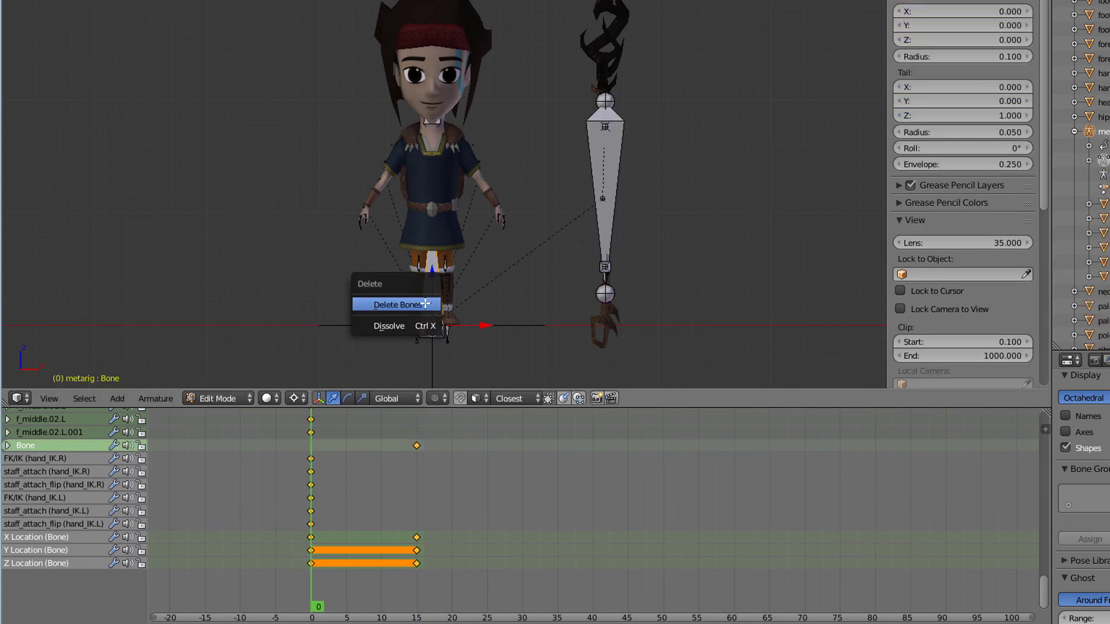
click(426, 304)
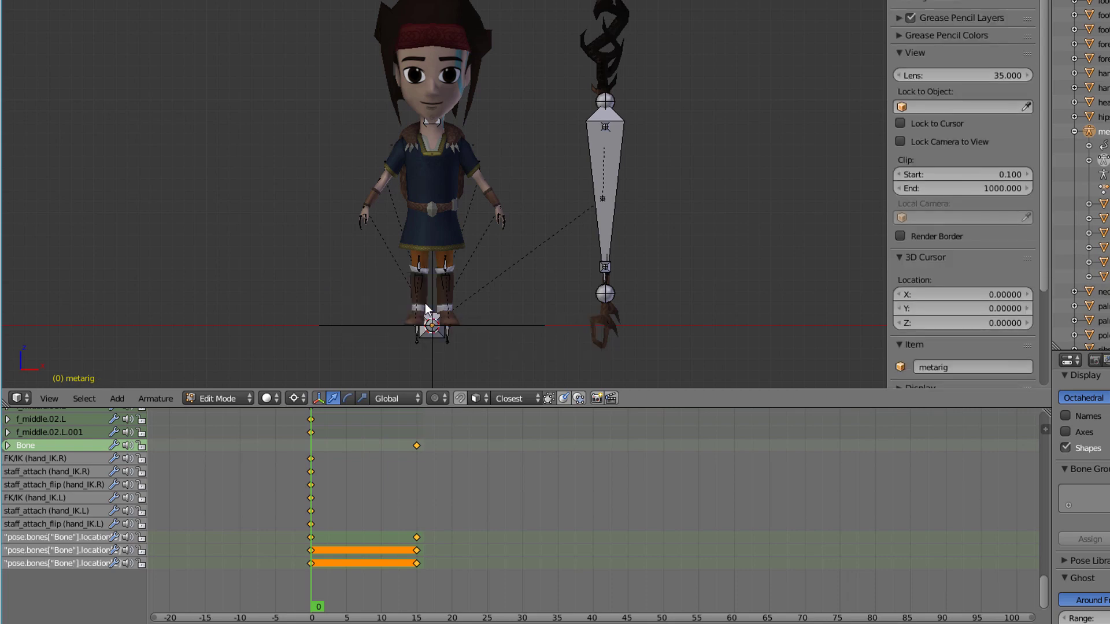